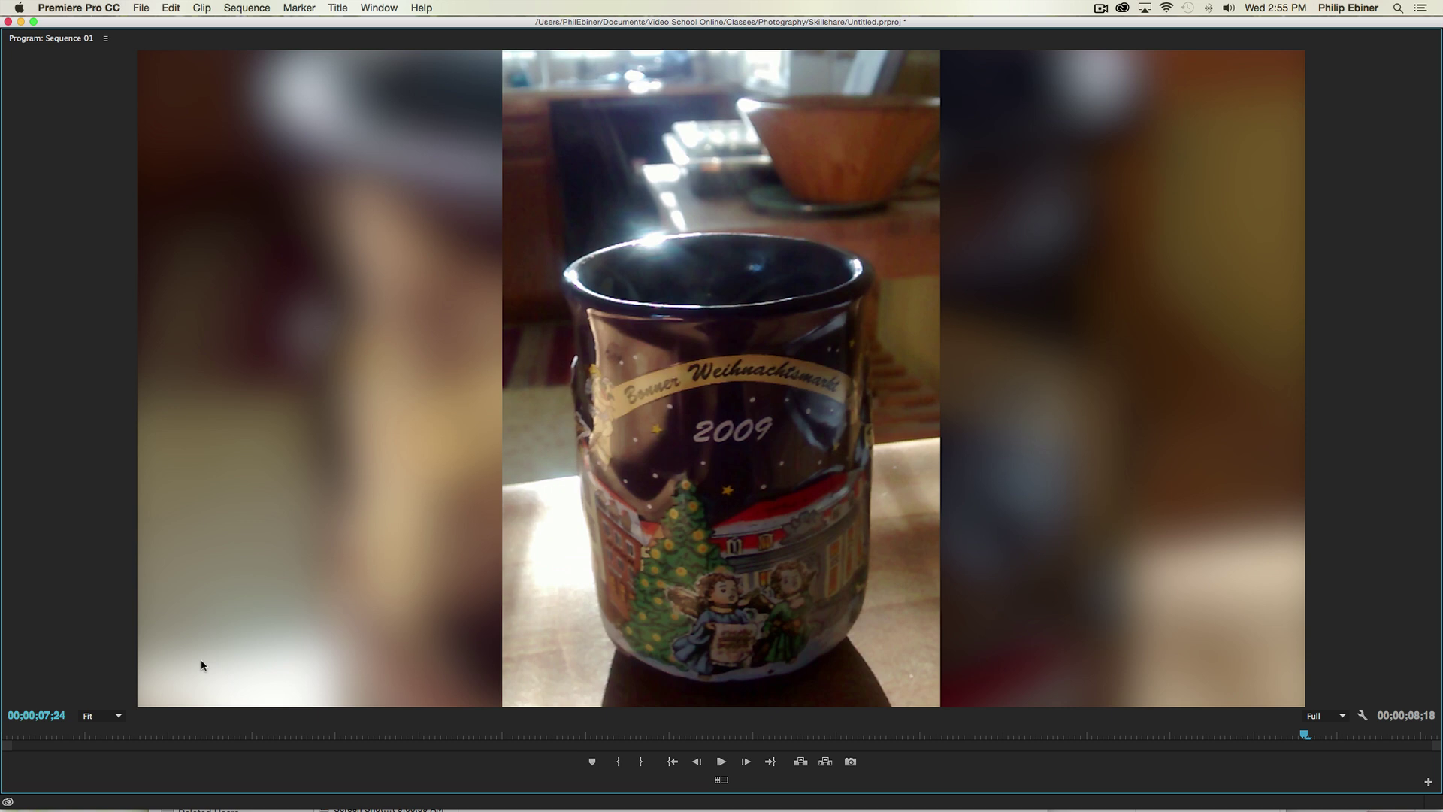
Play the finished mug-over-blur composite from the start, then restore the regular editing workspace.
left_click(13, 739)
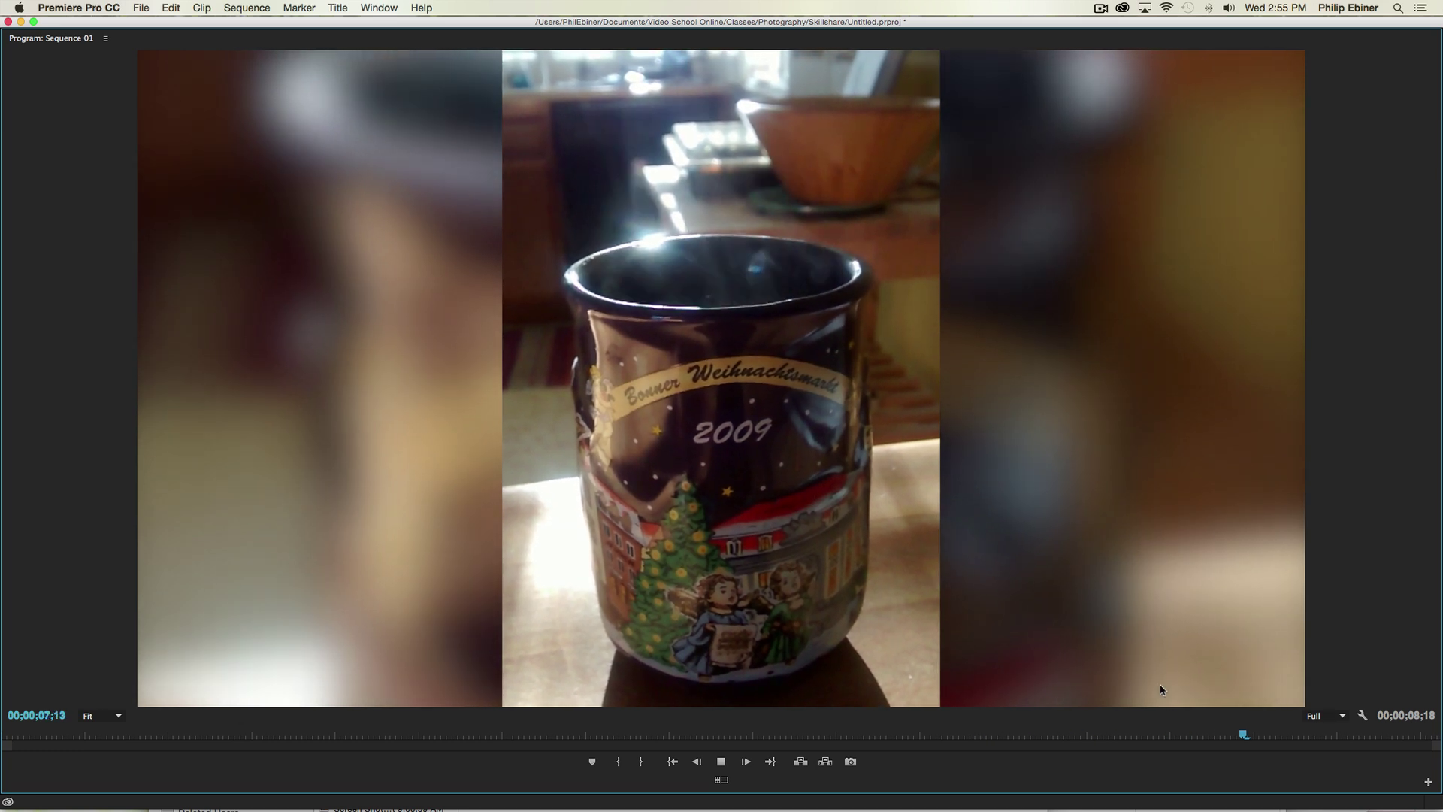
key("space")
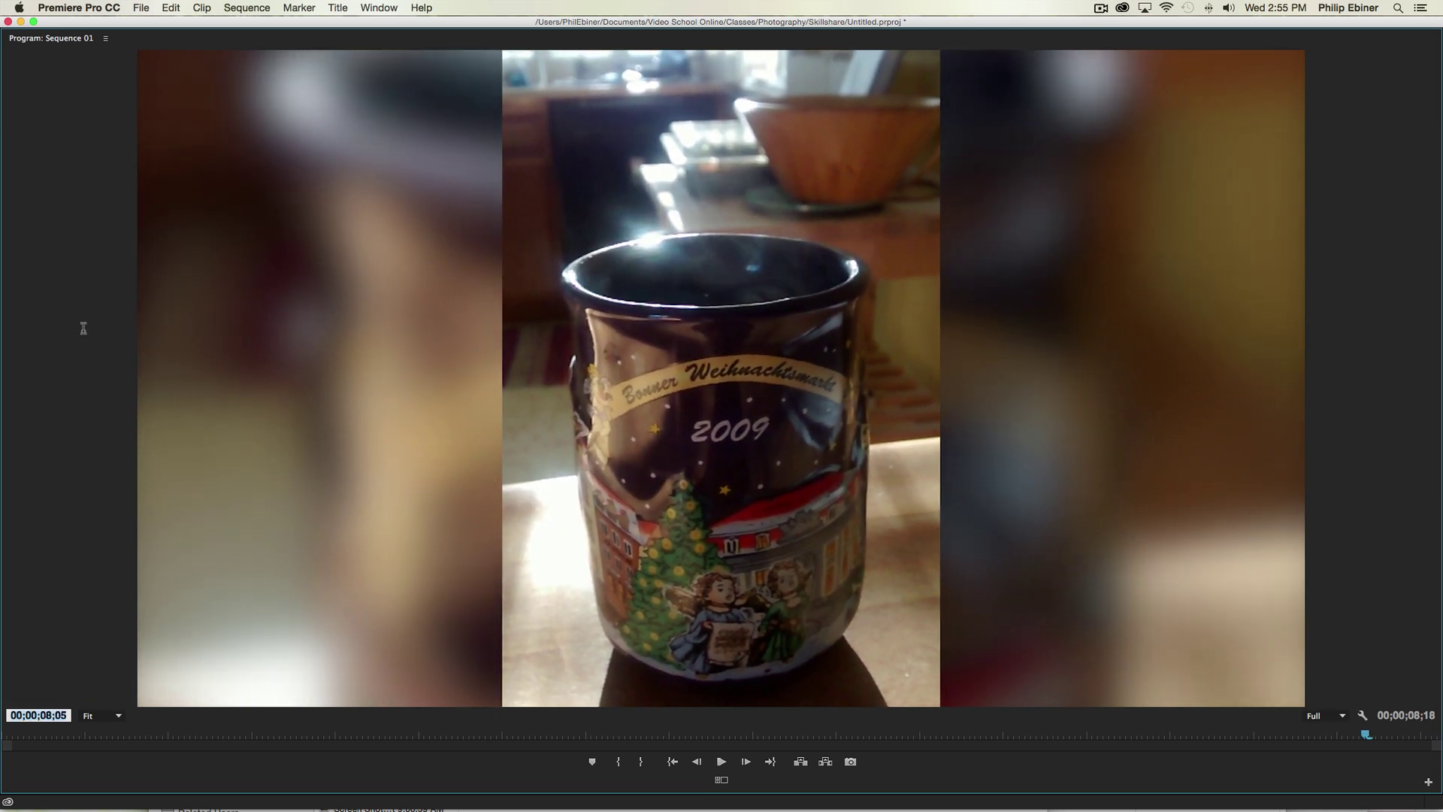
key("grave")
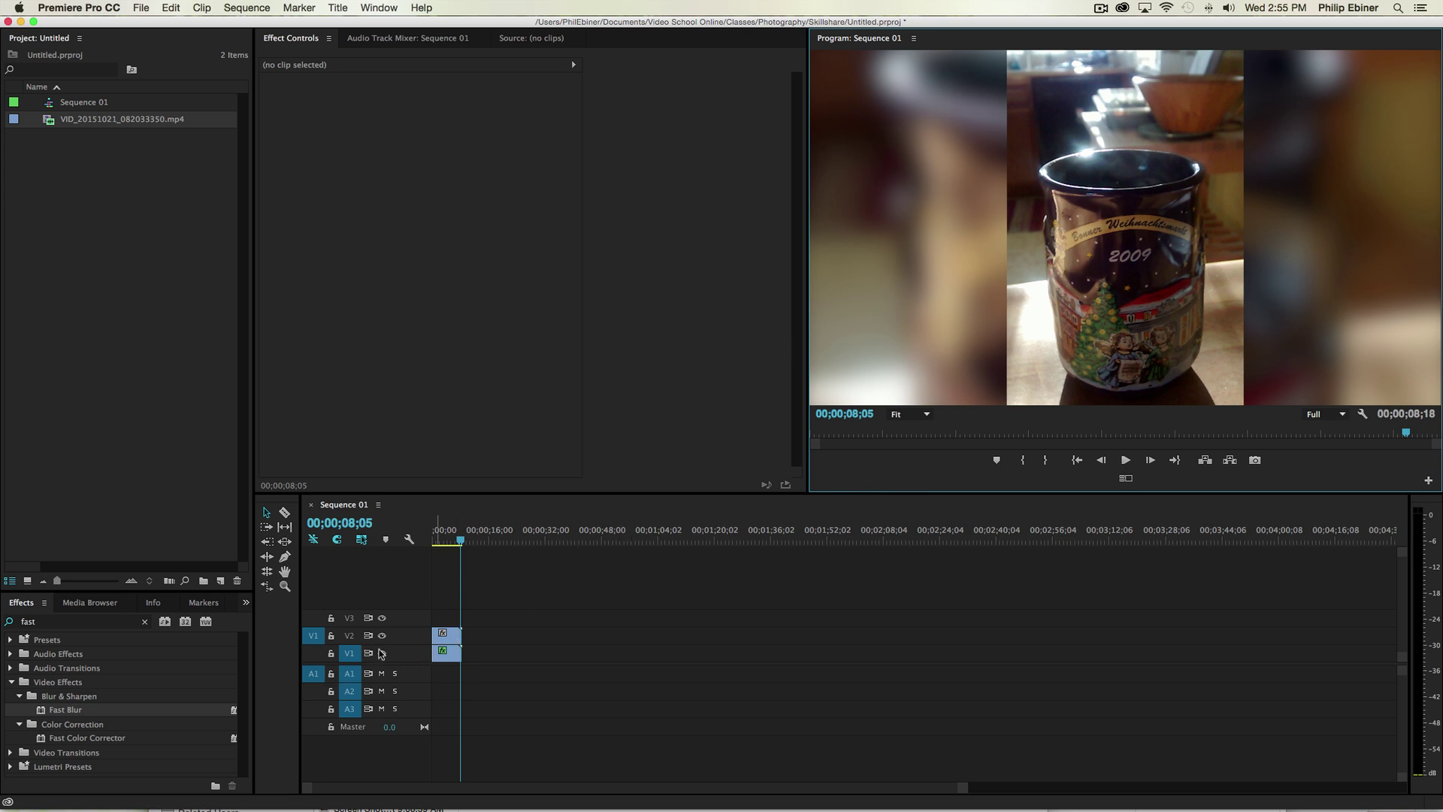
Hide V1's blurred track, replay the start, and drop VID_20151021_082033350.mp4 later on V1.
left_click(382, 653)
left_click_drag(461, 538, 452, 536)
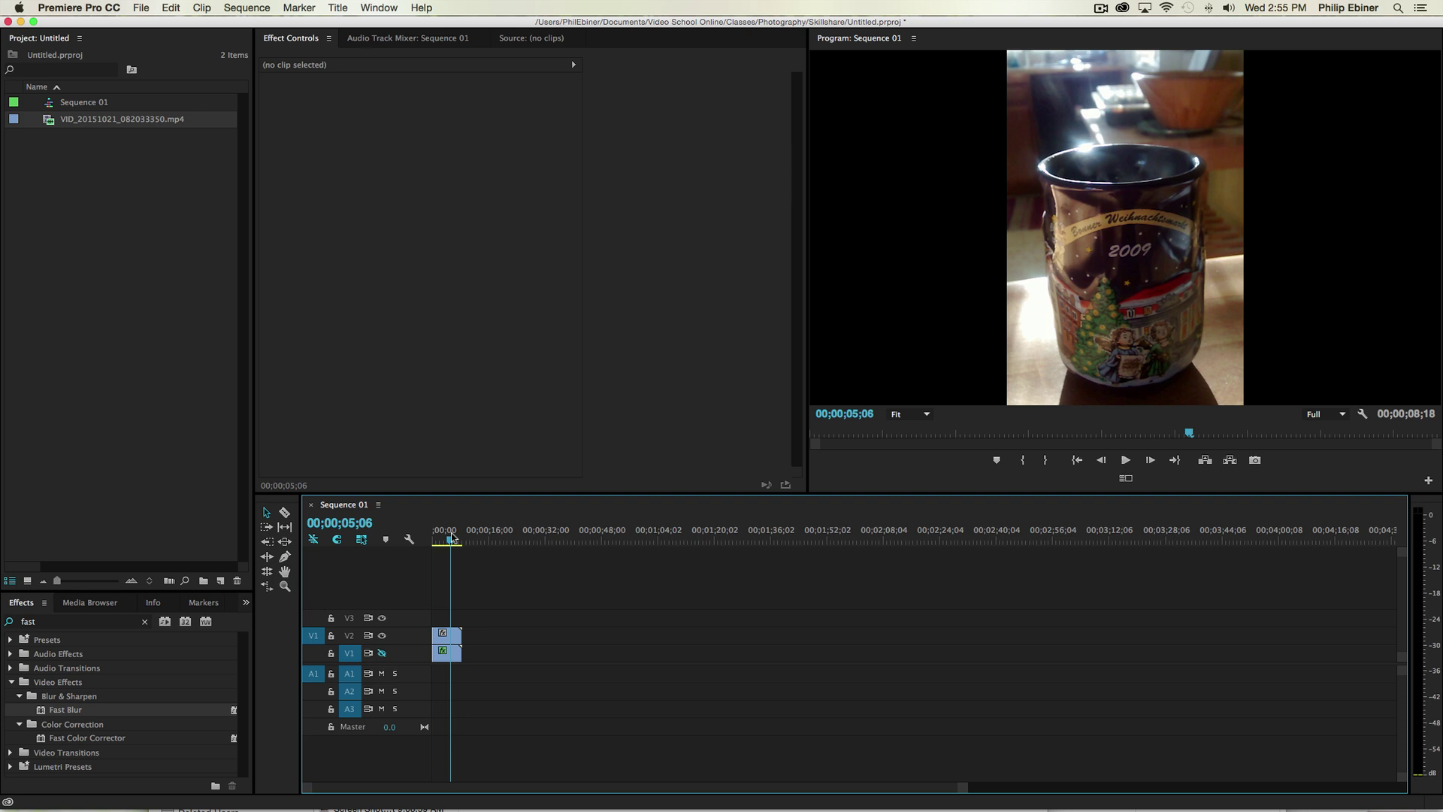
left_click_drag(459, 537, 434, 537)
key("space")
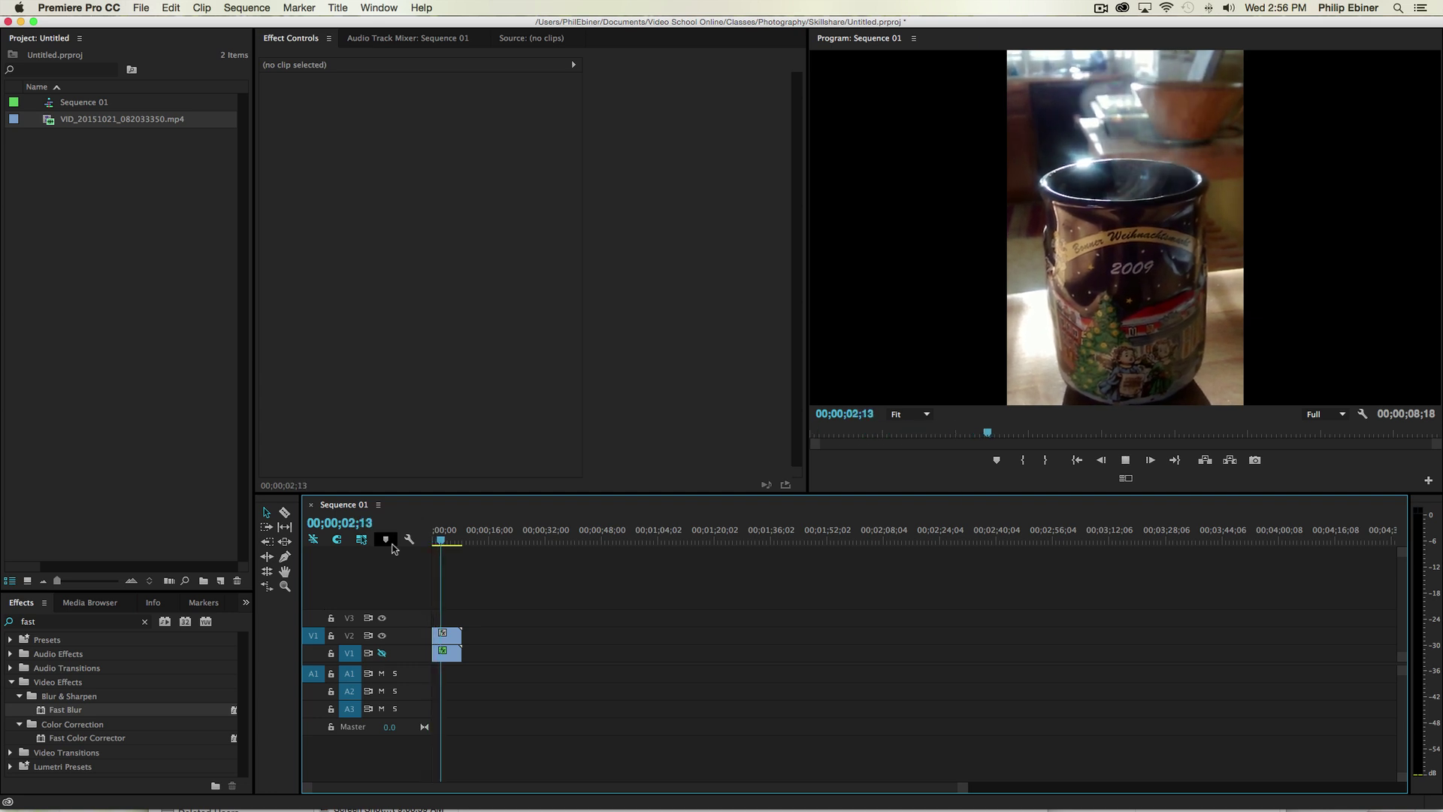
key("space")
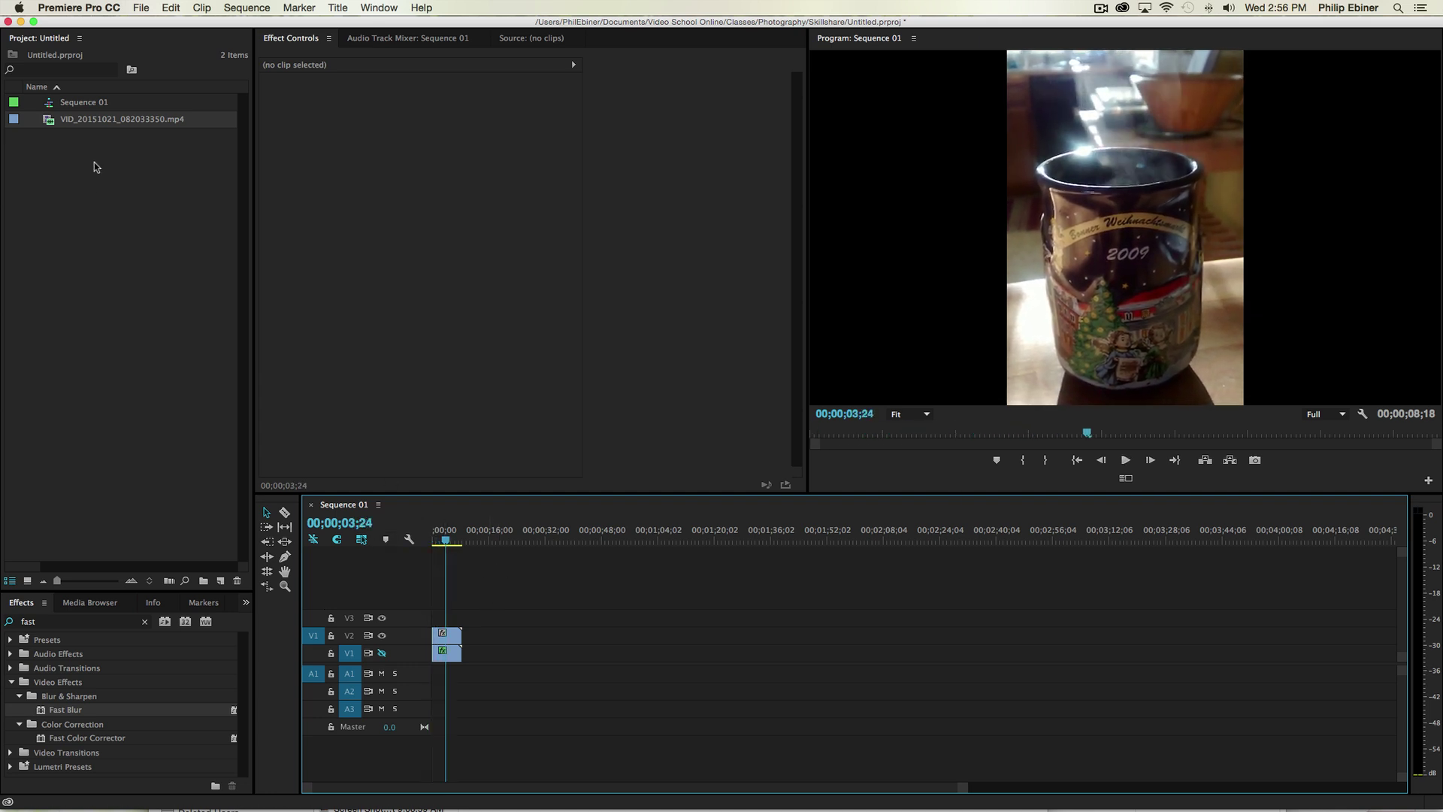
left_click_drag(126, 119, 499, 666)
Place the new mug clip on V1 and scrub to a cut point near 00;00;27;23.
left_click(521, 534)
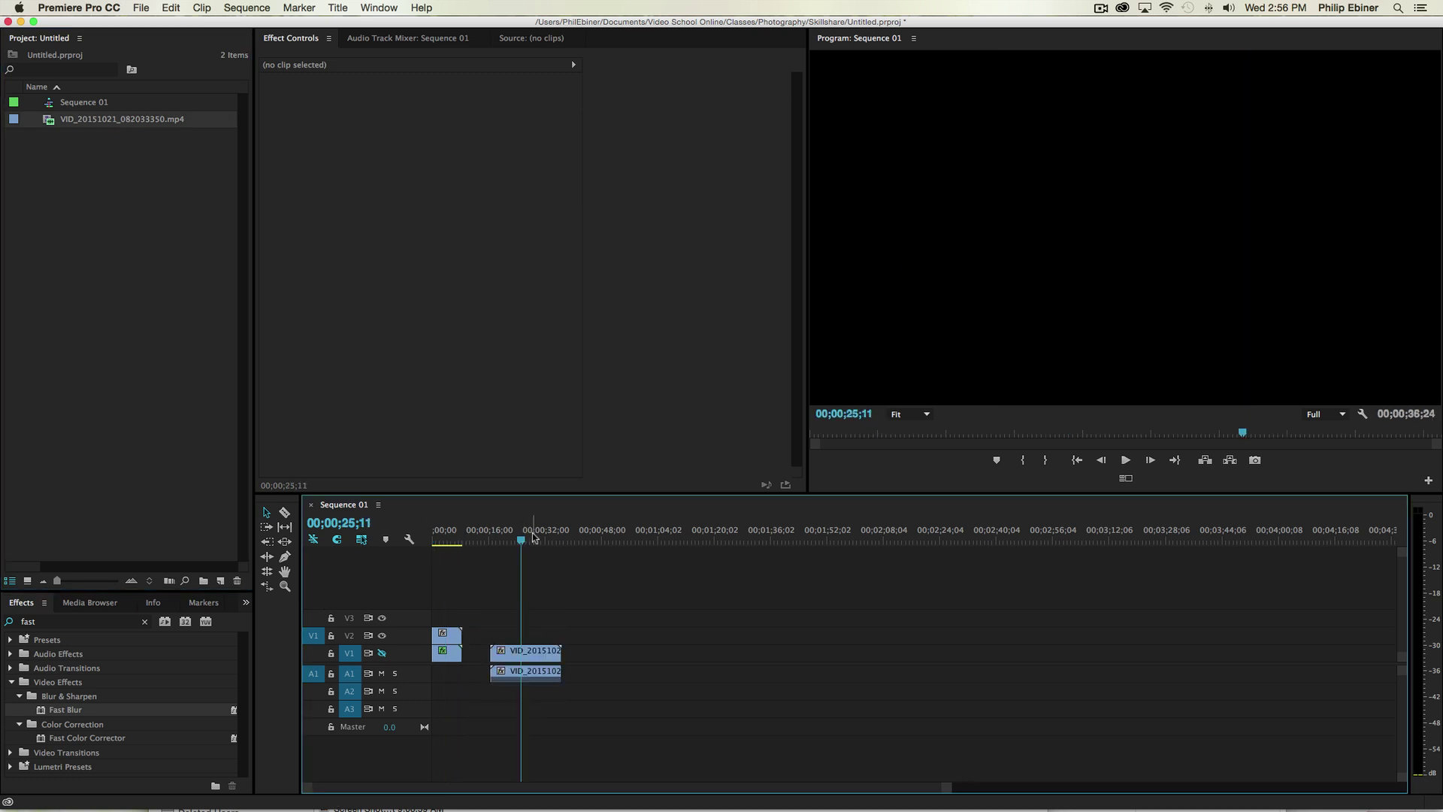
left_click_drag(535, 538, 554, 541)
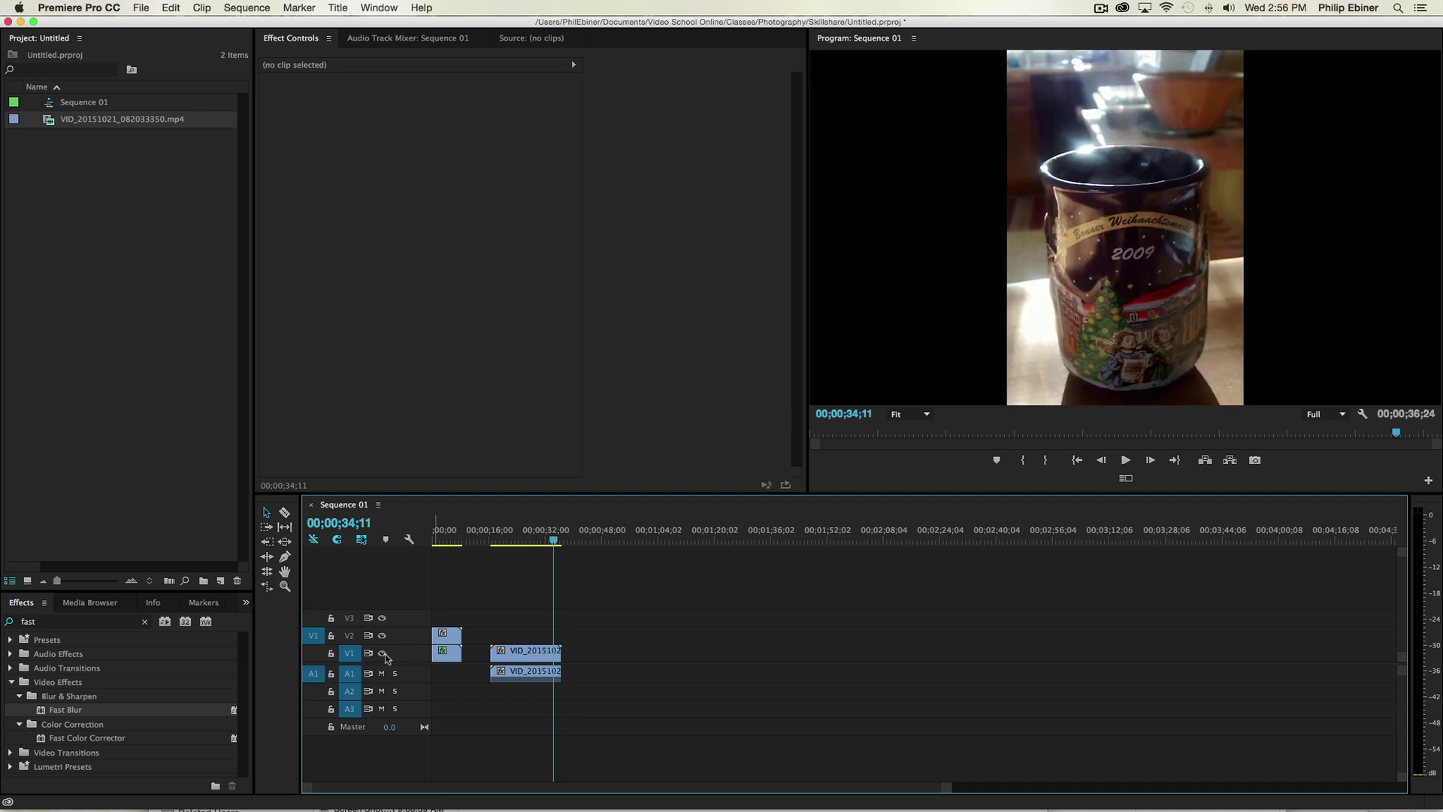
left_click_drag(569, 539, 533, 554)
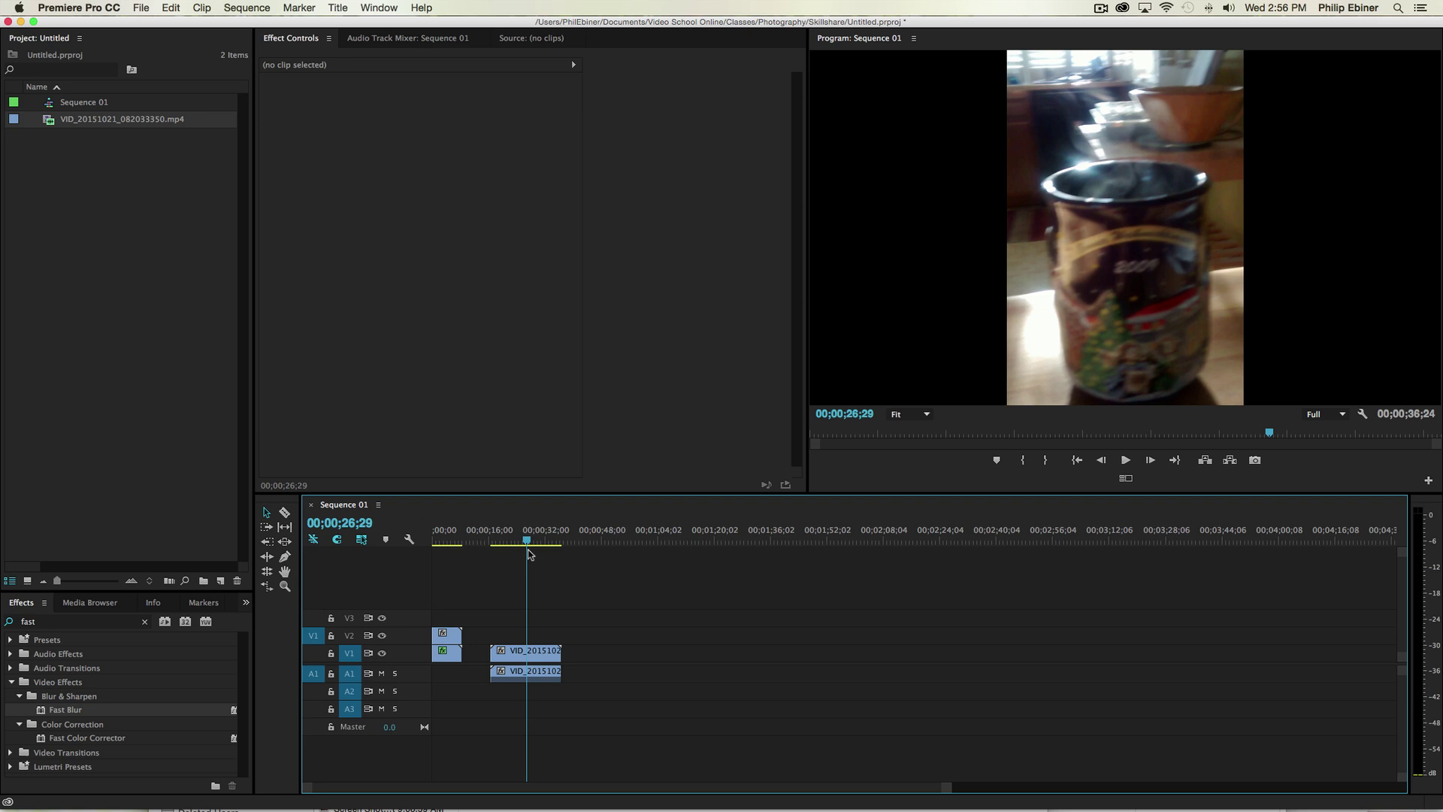
key("super+k")
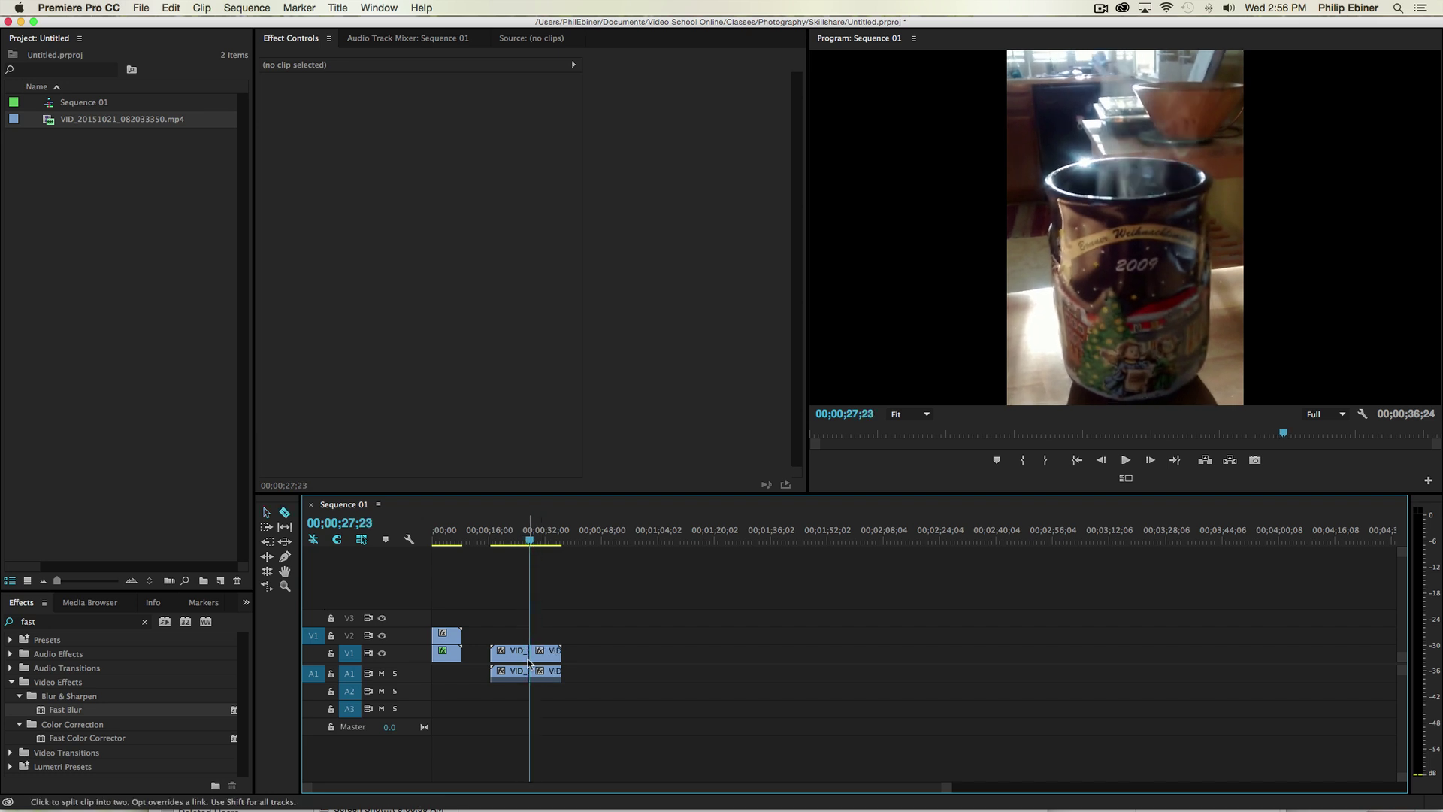
left_click(516, 660)
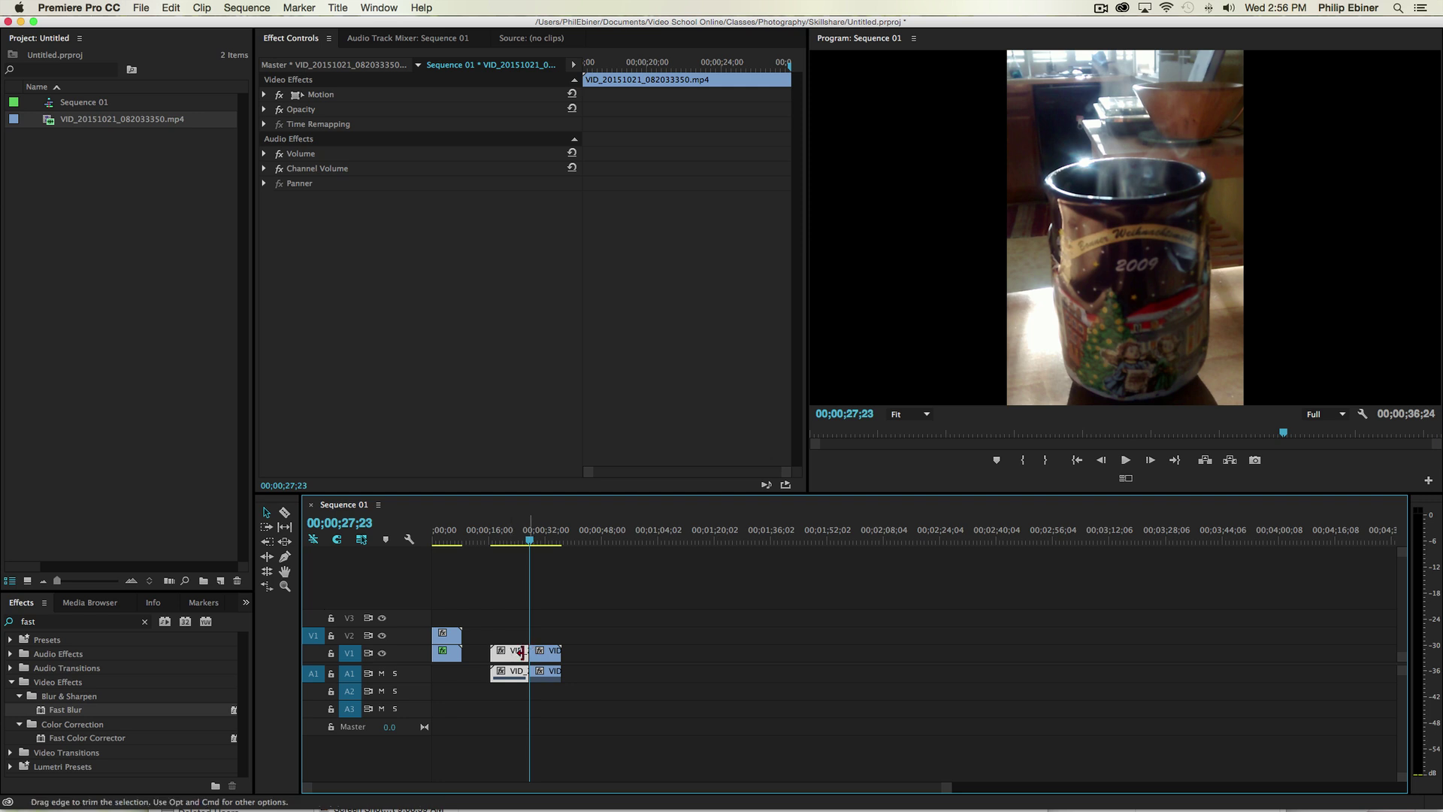
key("super+z")
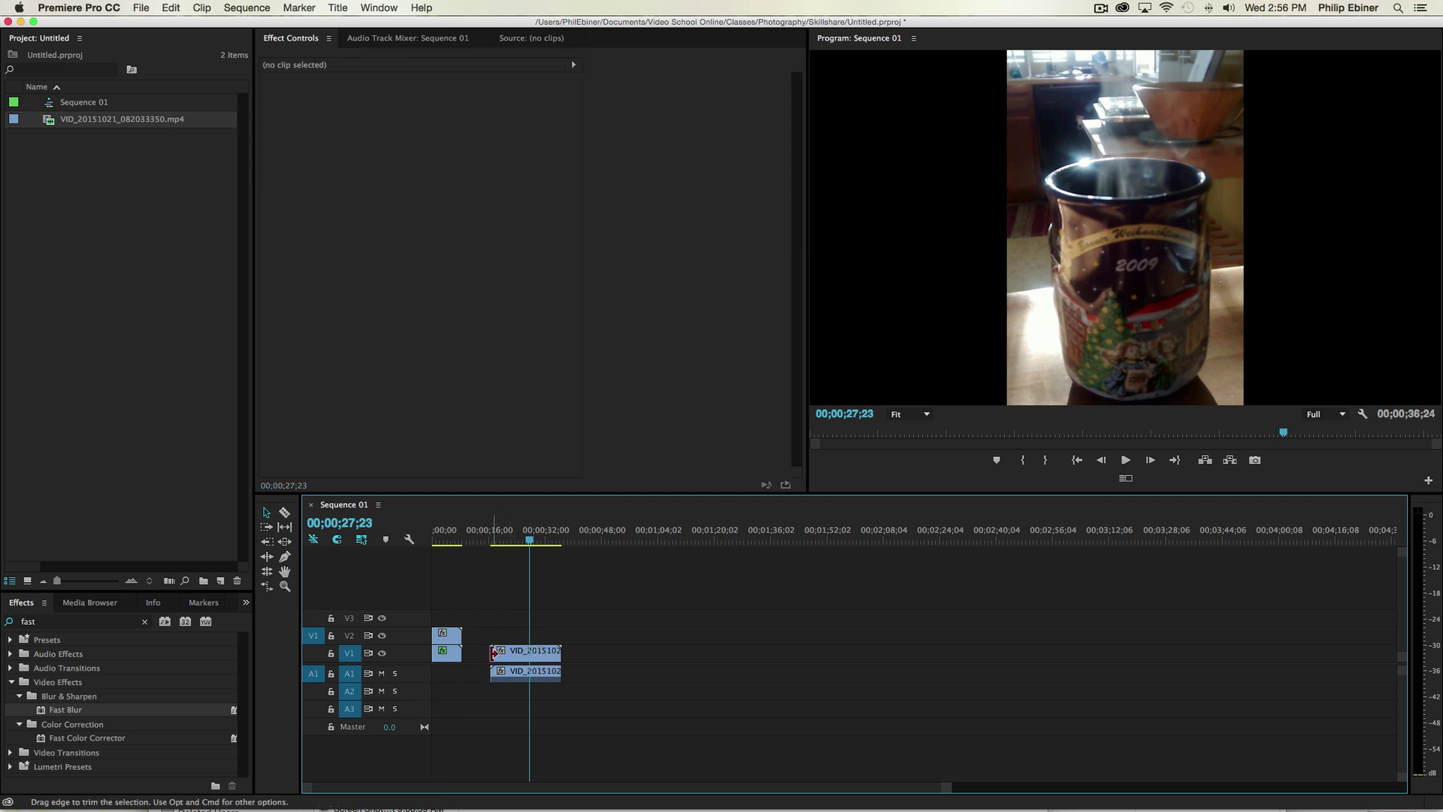
Trim the clip's in-point to 00;00;27;23, play it back, and mute A1.
left_click_drag(488, 651, 530, 651)
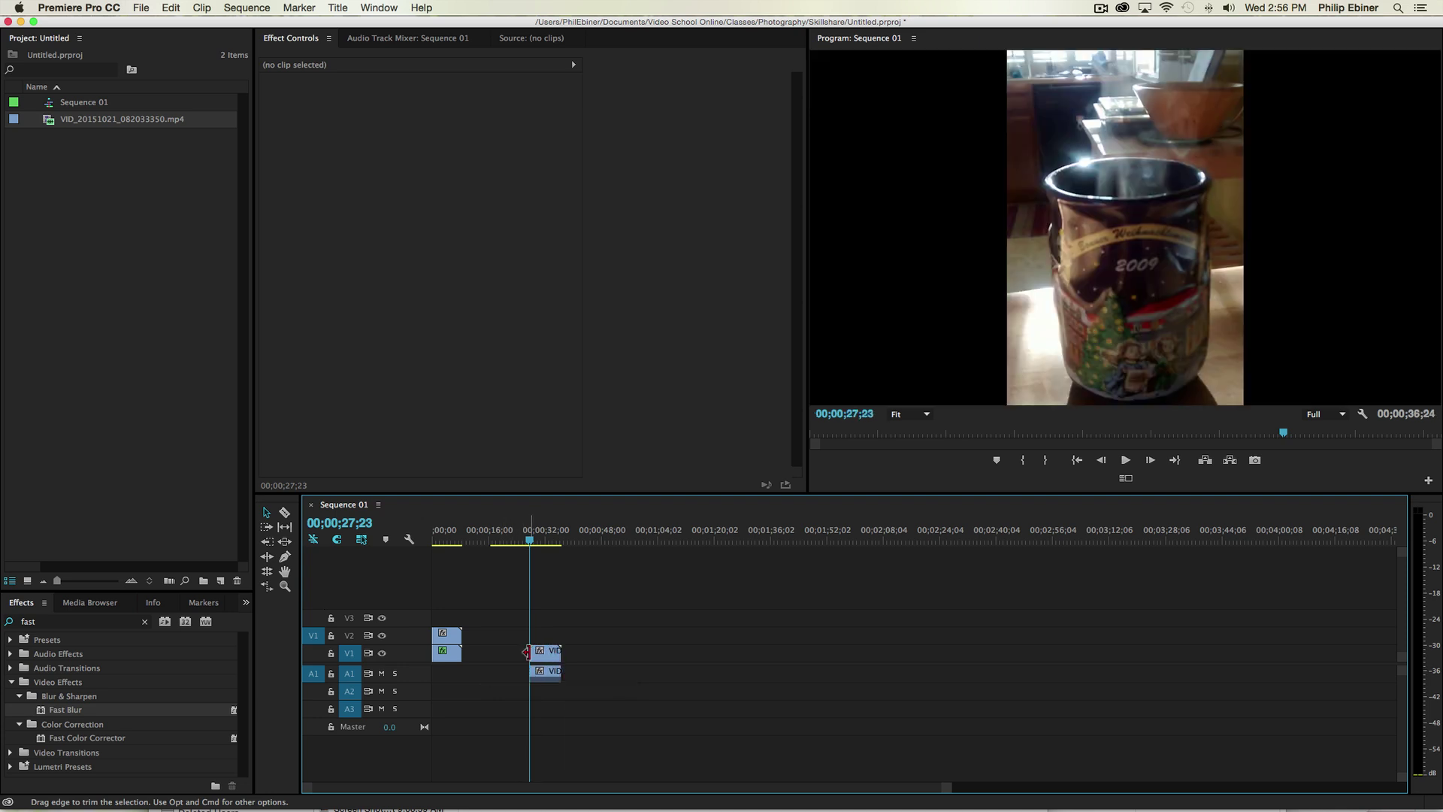
key("space")
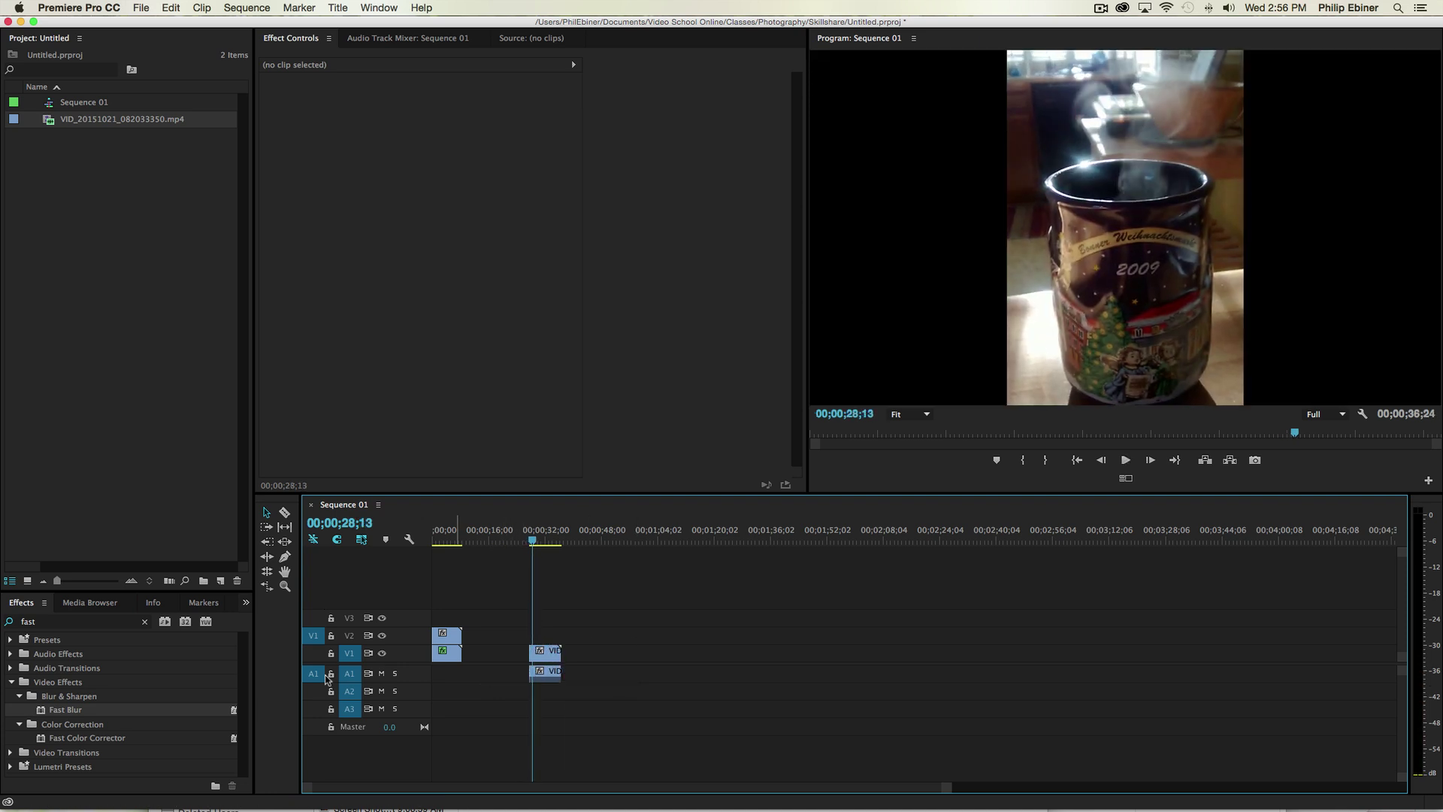
left_click(381, 674)
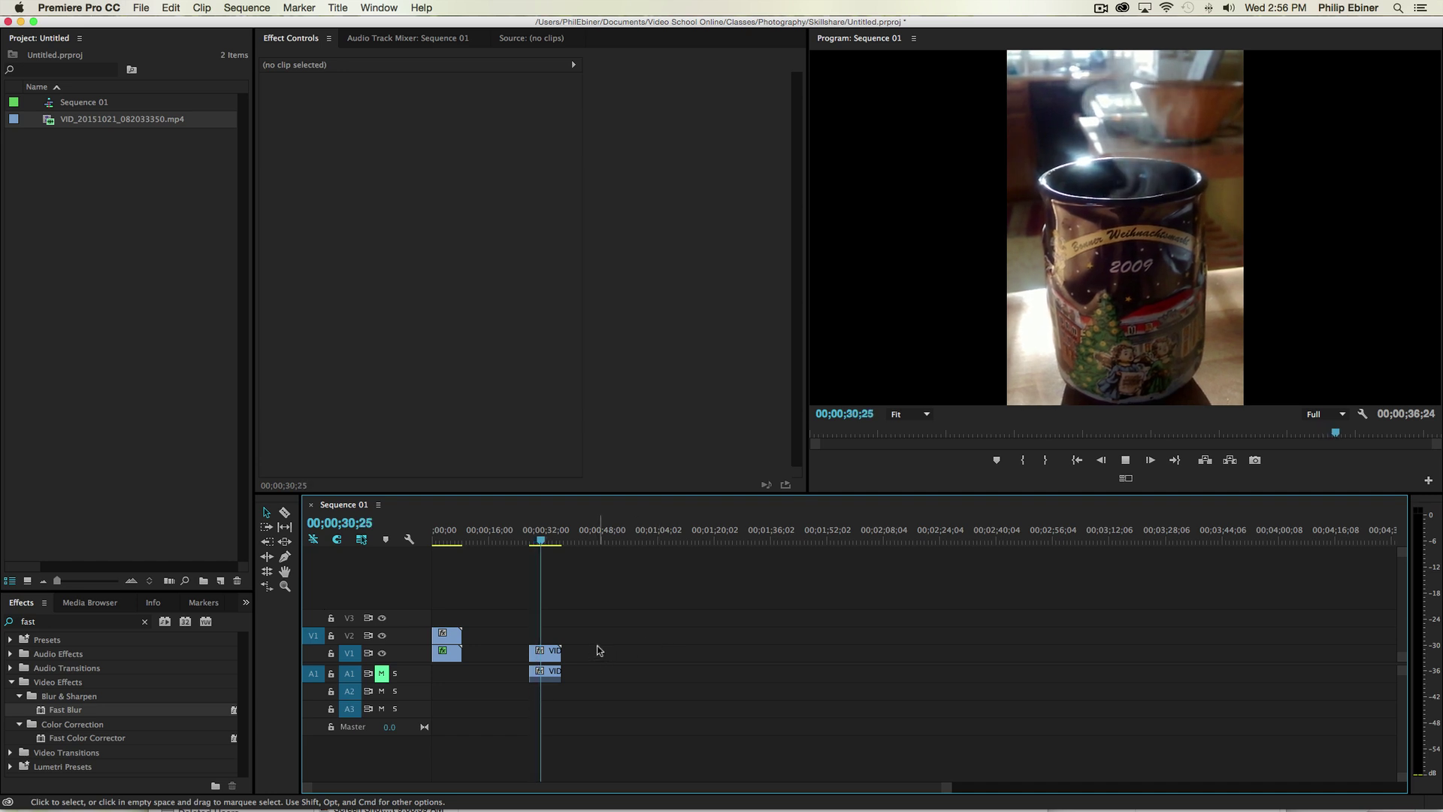
Trim the clip's end back to the playhead and zoom the timeline in on it.
left_click_drag(557, 651, 544, 651)
key("=")
key("=")
key("minus")
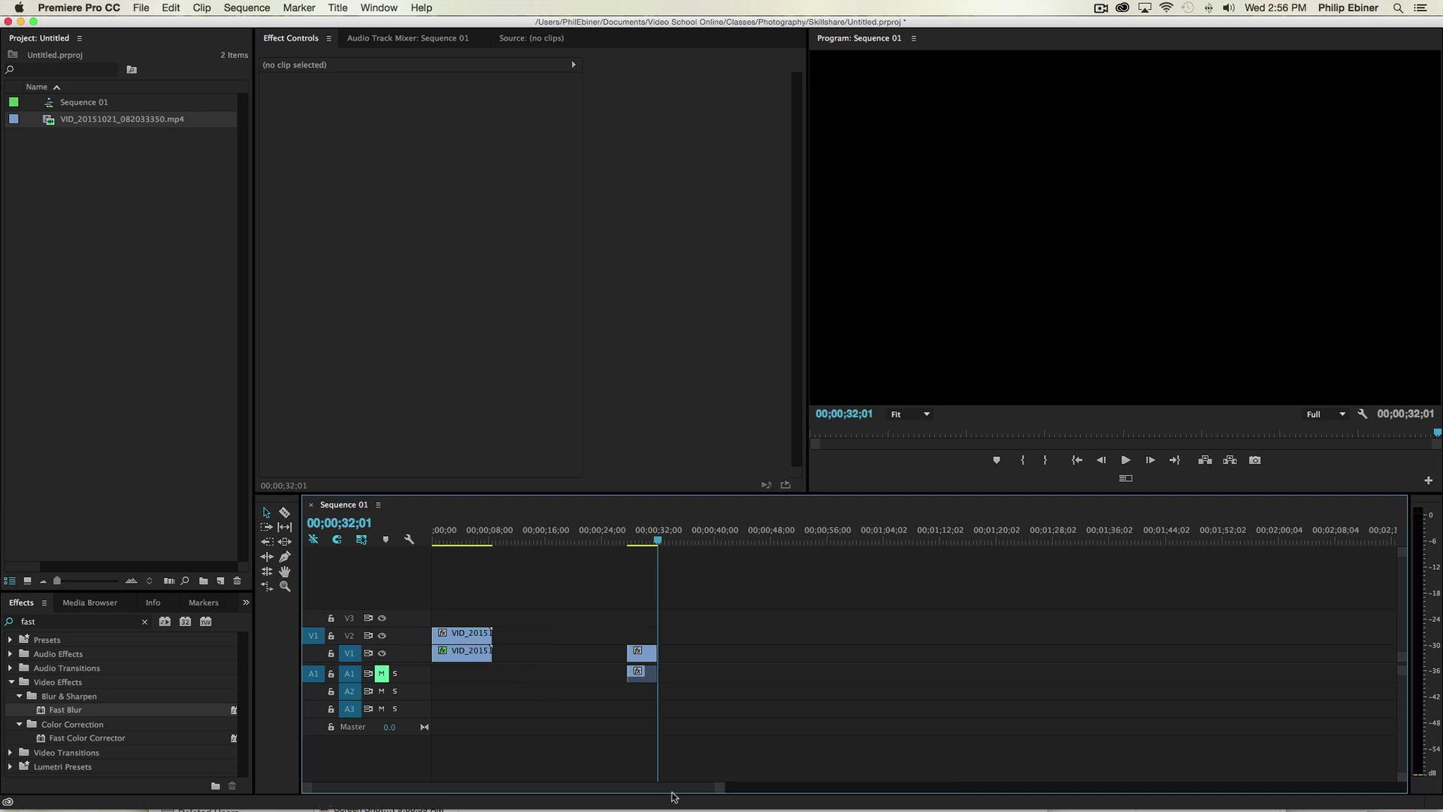
left_click_drag(720, 791, 631, 791)
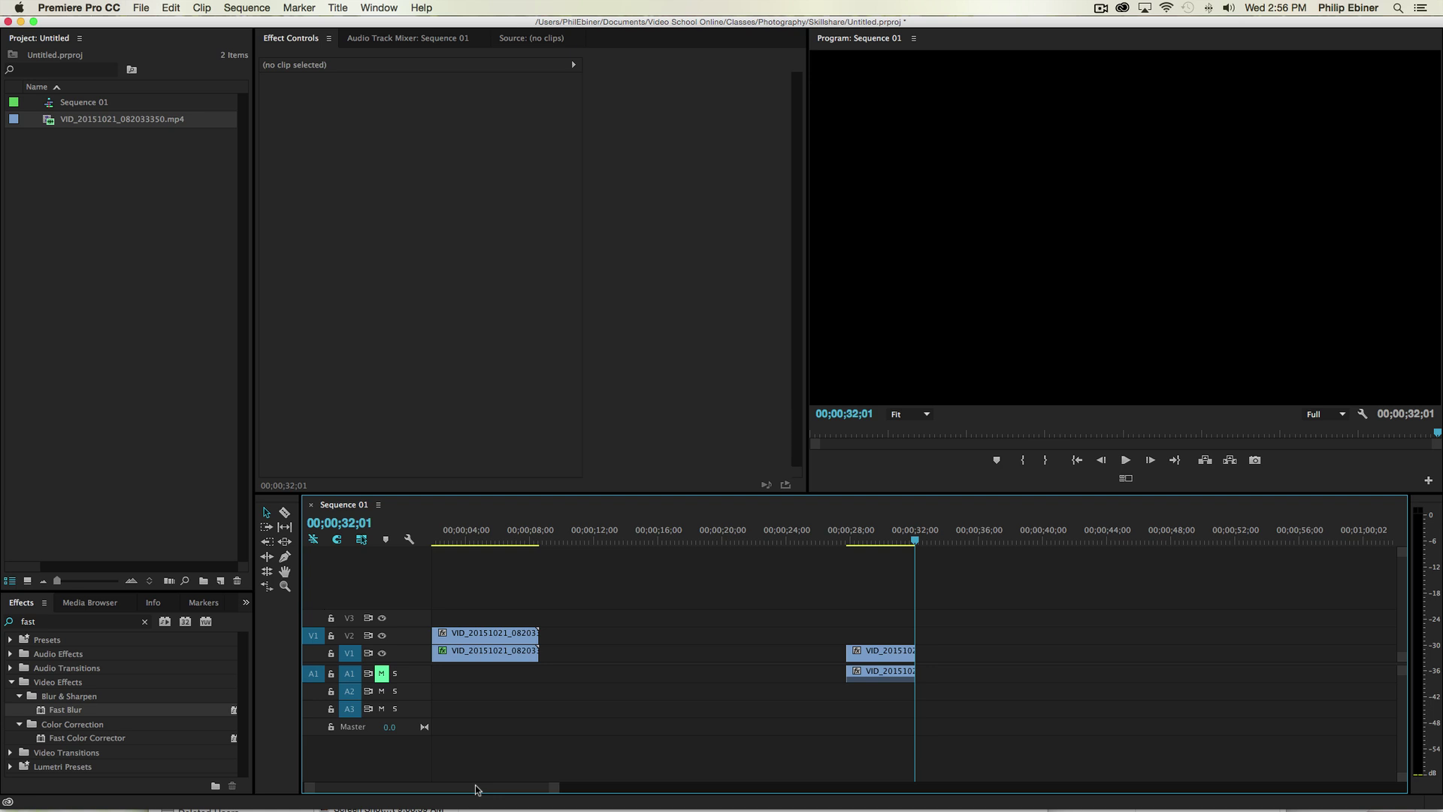
left_click_drag(475, 790, 503, 784)
left_click(602, 539)
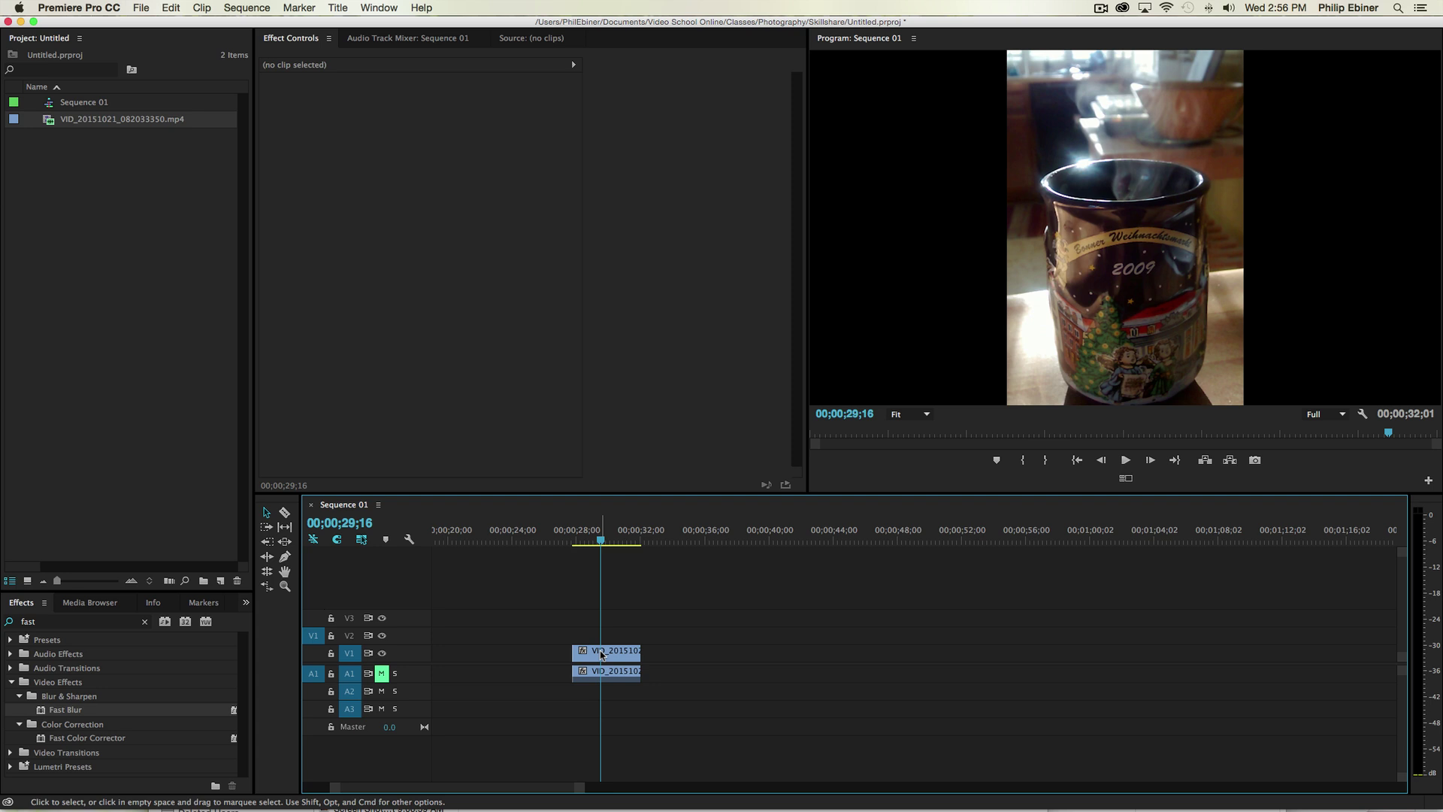
Move the mug clip up to V2 and Option-drag a duplicate onto V1 beneath it.
left_click_drag(601, 654, 604, 639)
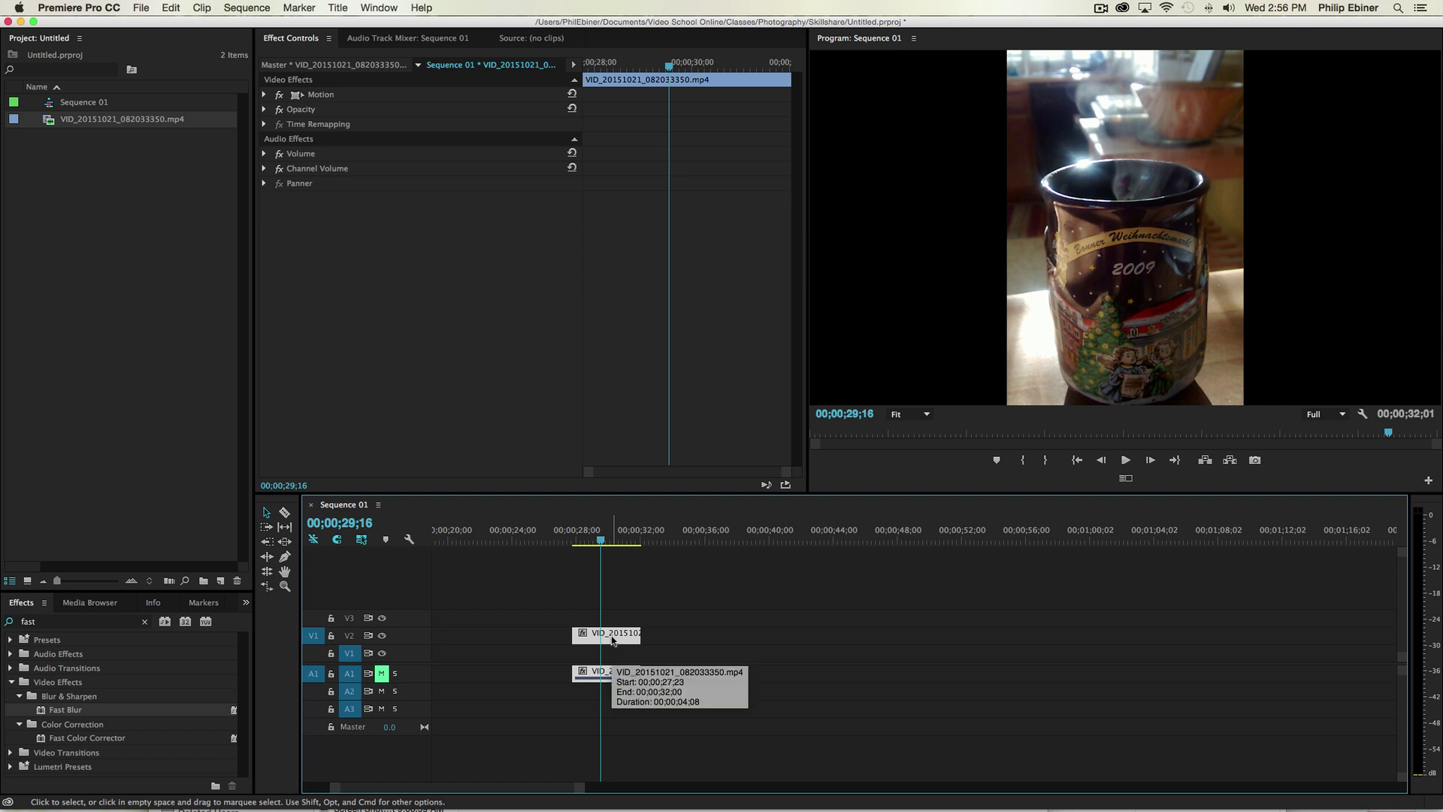
left_click_drag(618, 640, 621, 659)
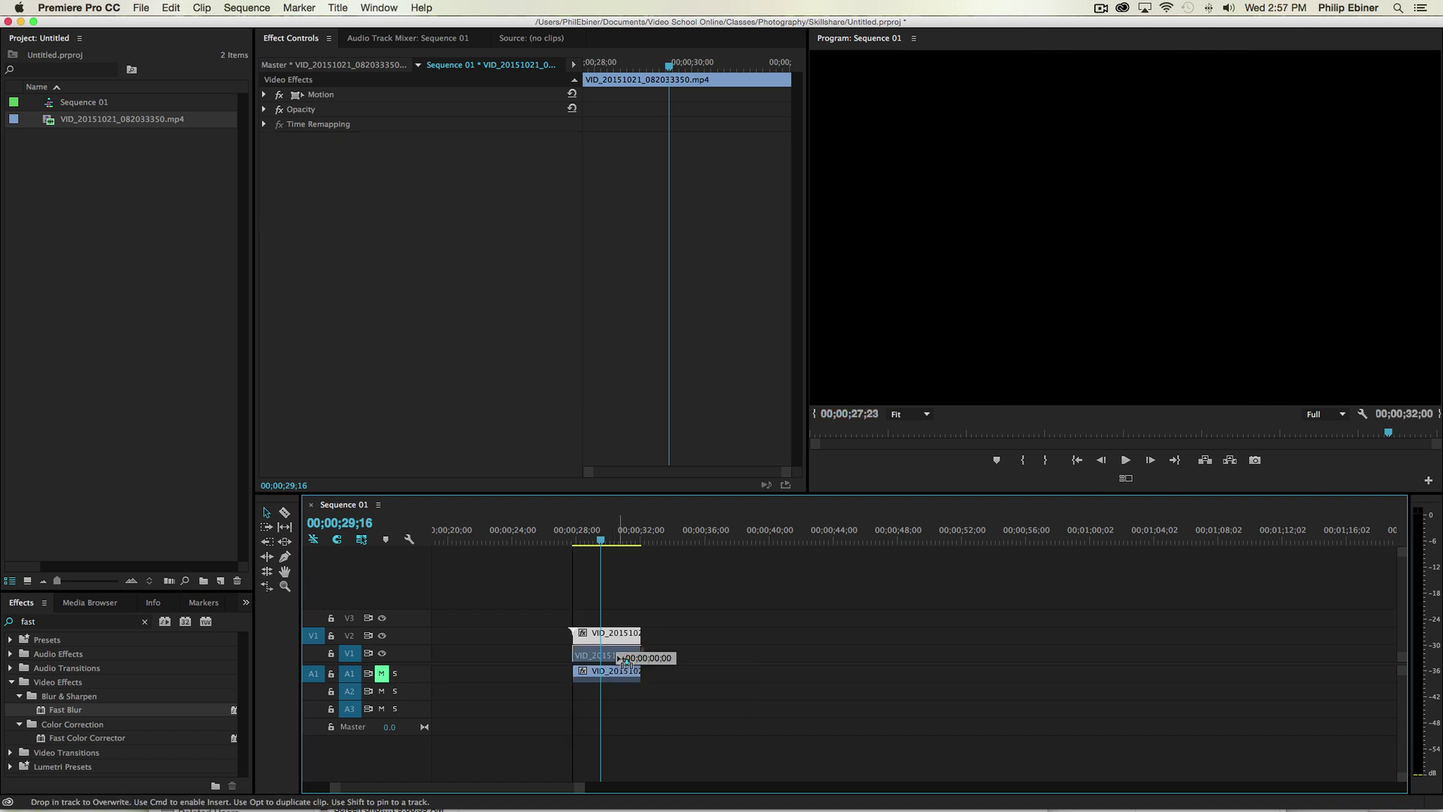
left_click_drag(621, 660, 622, 655)
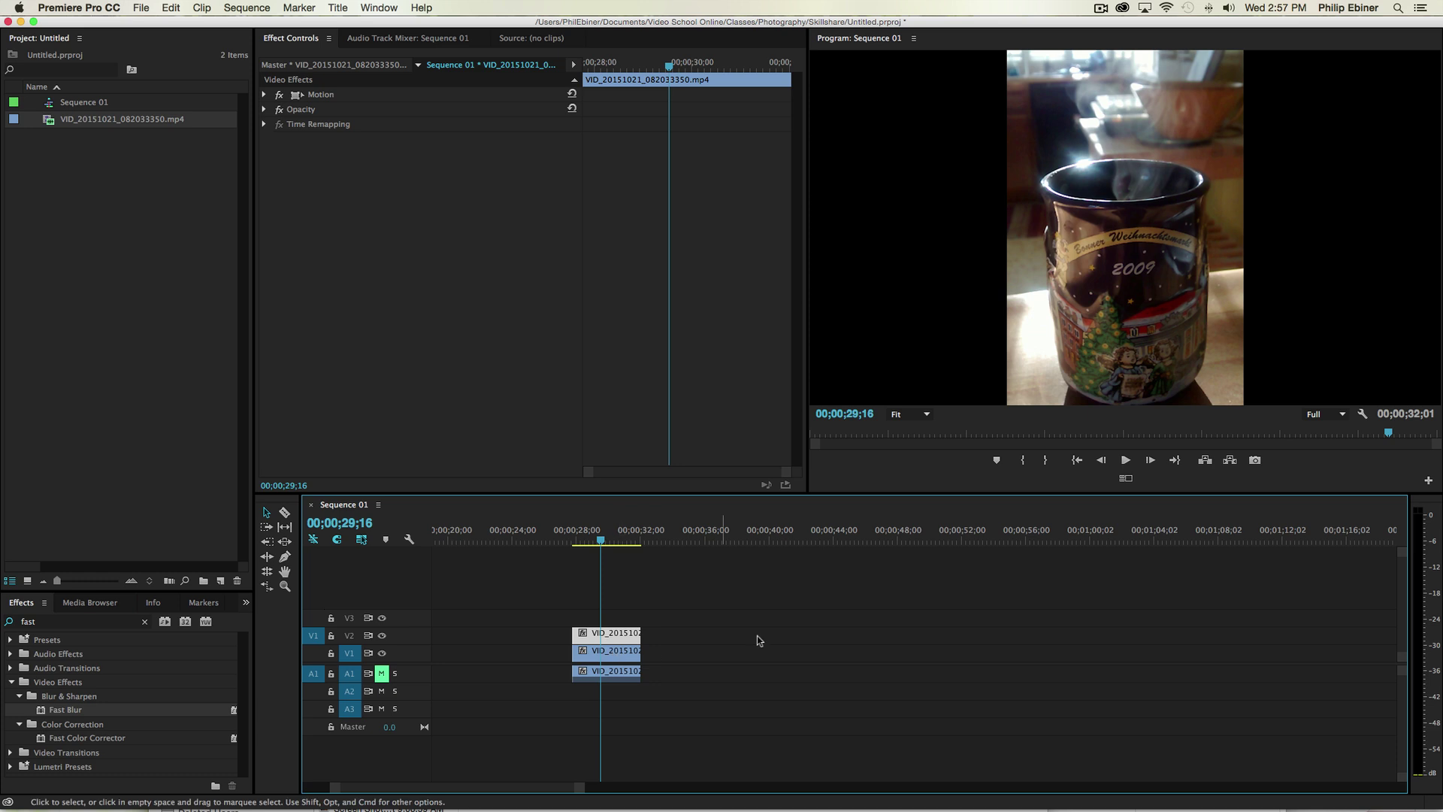
left_click(609, 651)
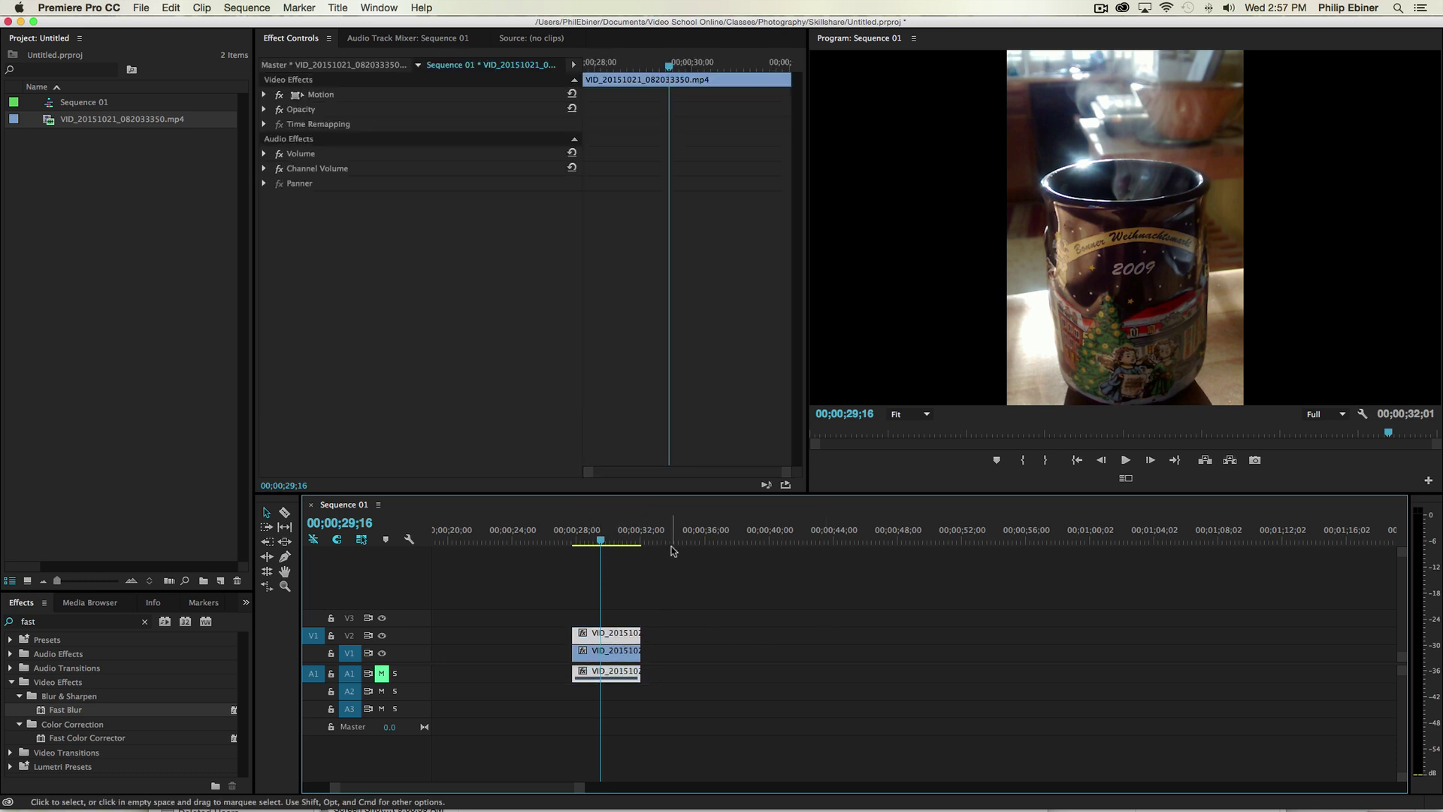
left_click(670, 542)
key("super+v")
key("super+z")
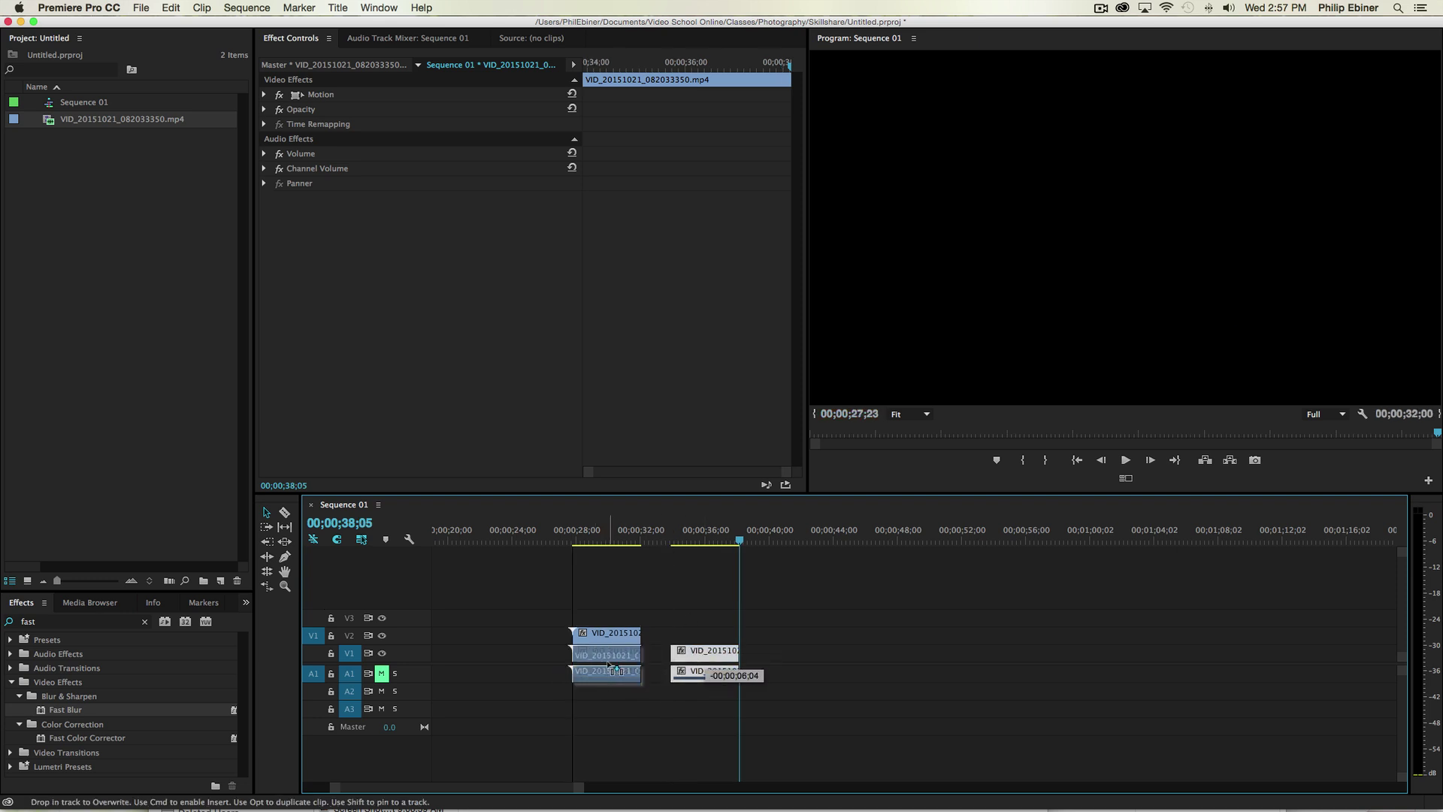
Scale the V1 duplicate to 270 in its Motion settings and preview the composite.
left_click(609, 535)
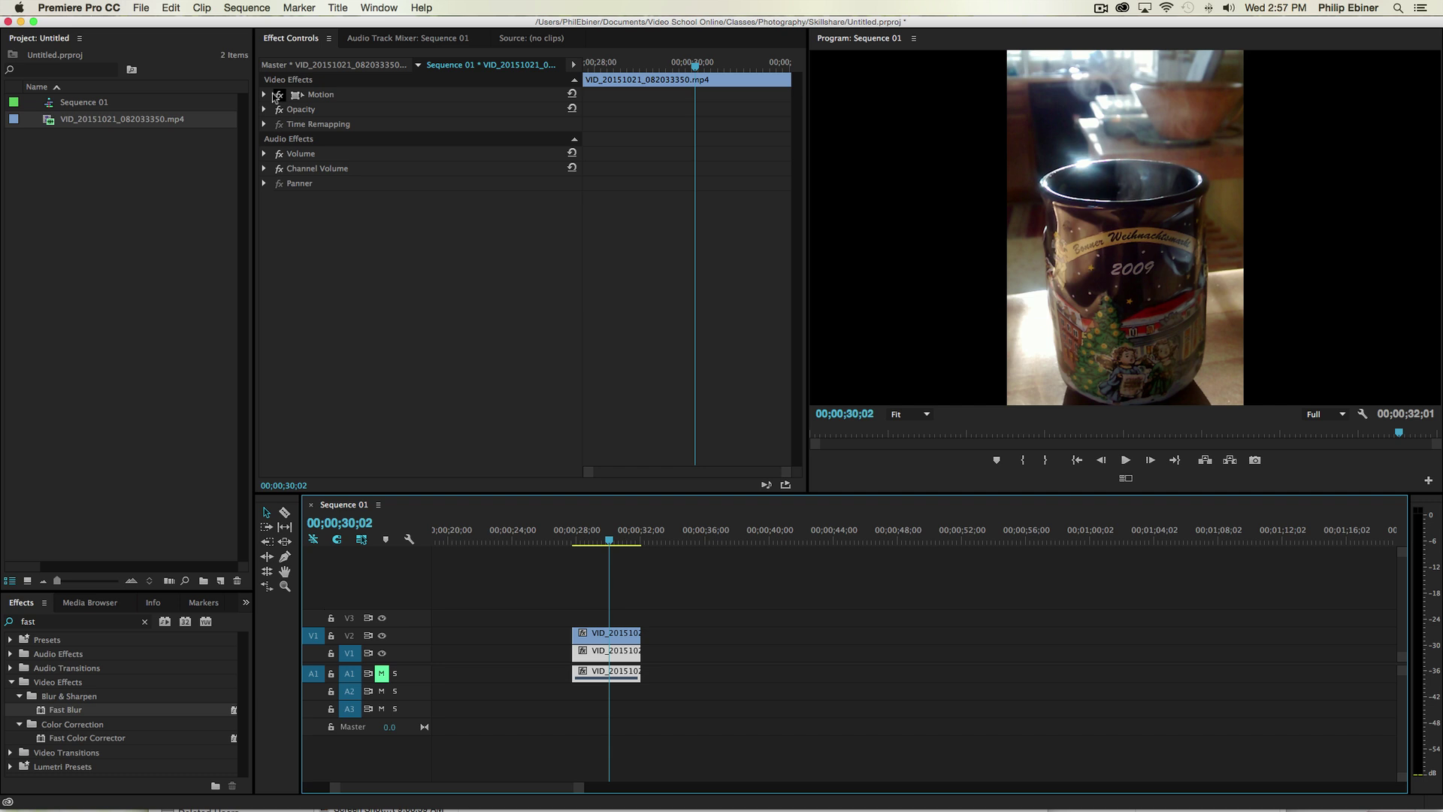
left_click(280, 34)
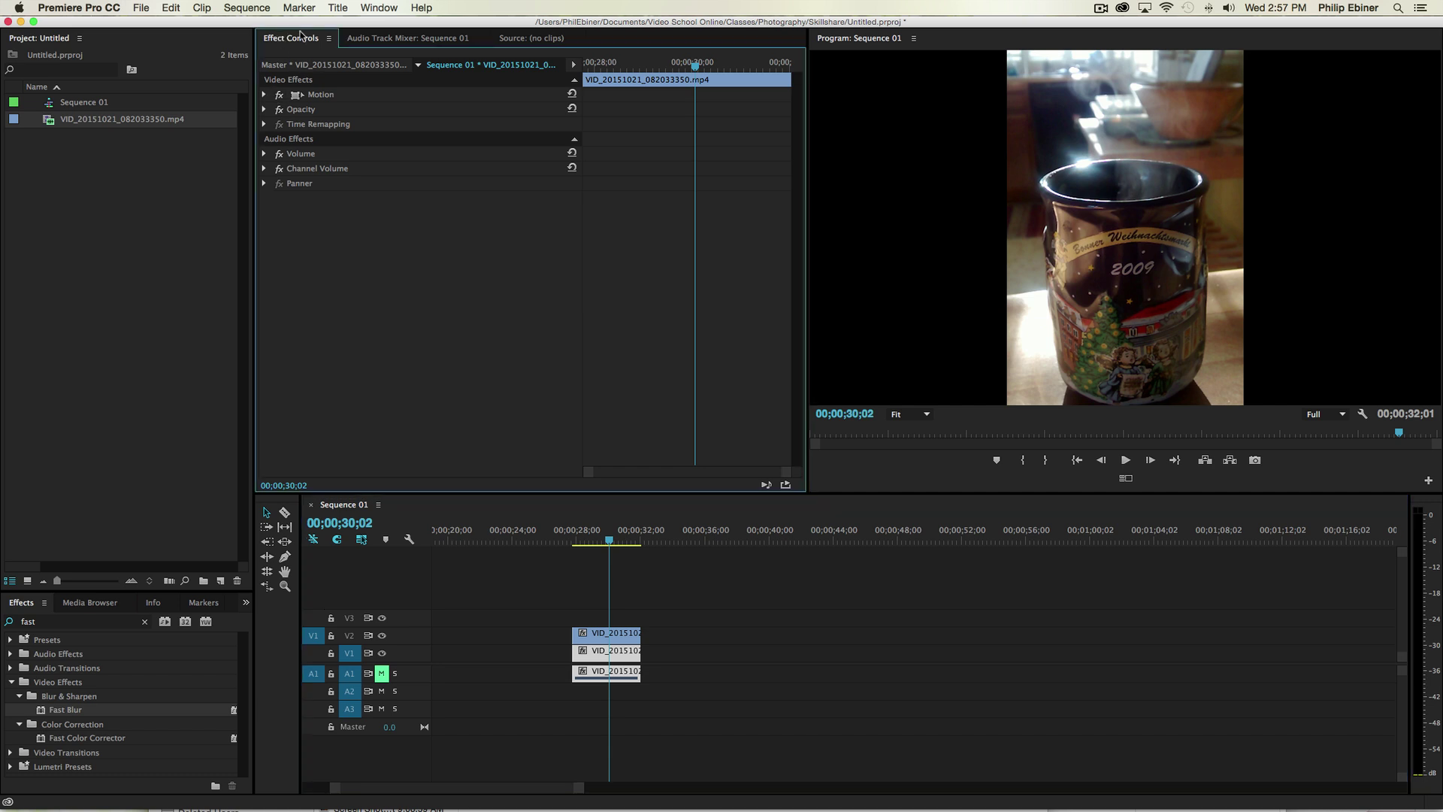
left_click(378, 7)
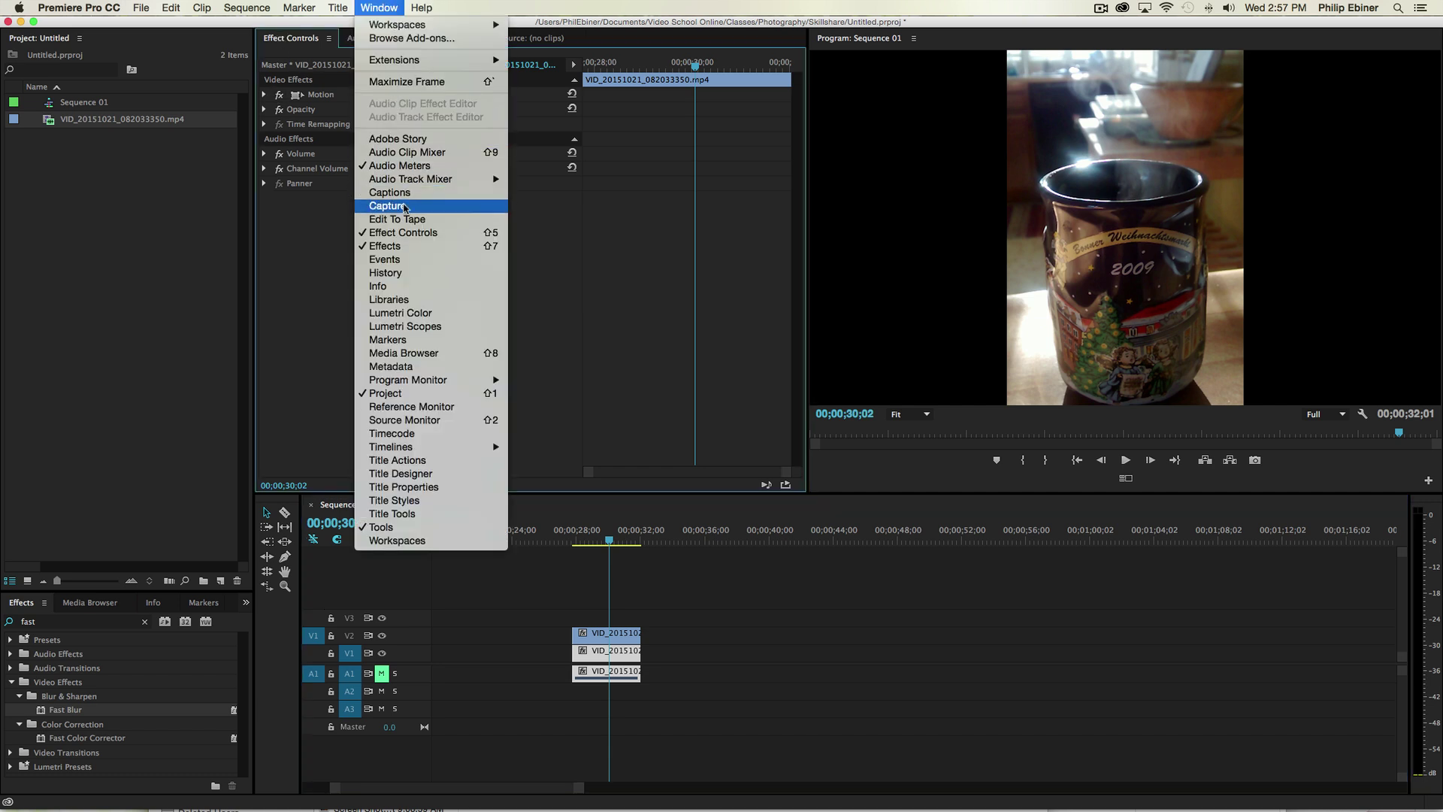
left_click(301, 207)
left_click(265, 94)
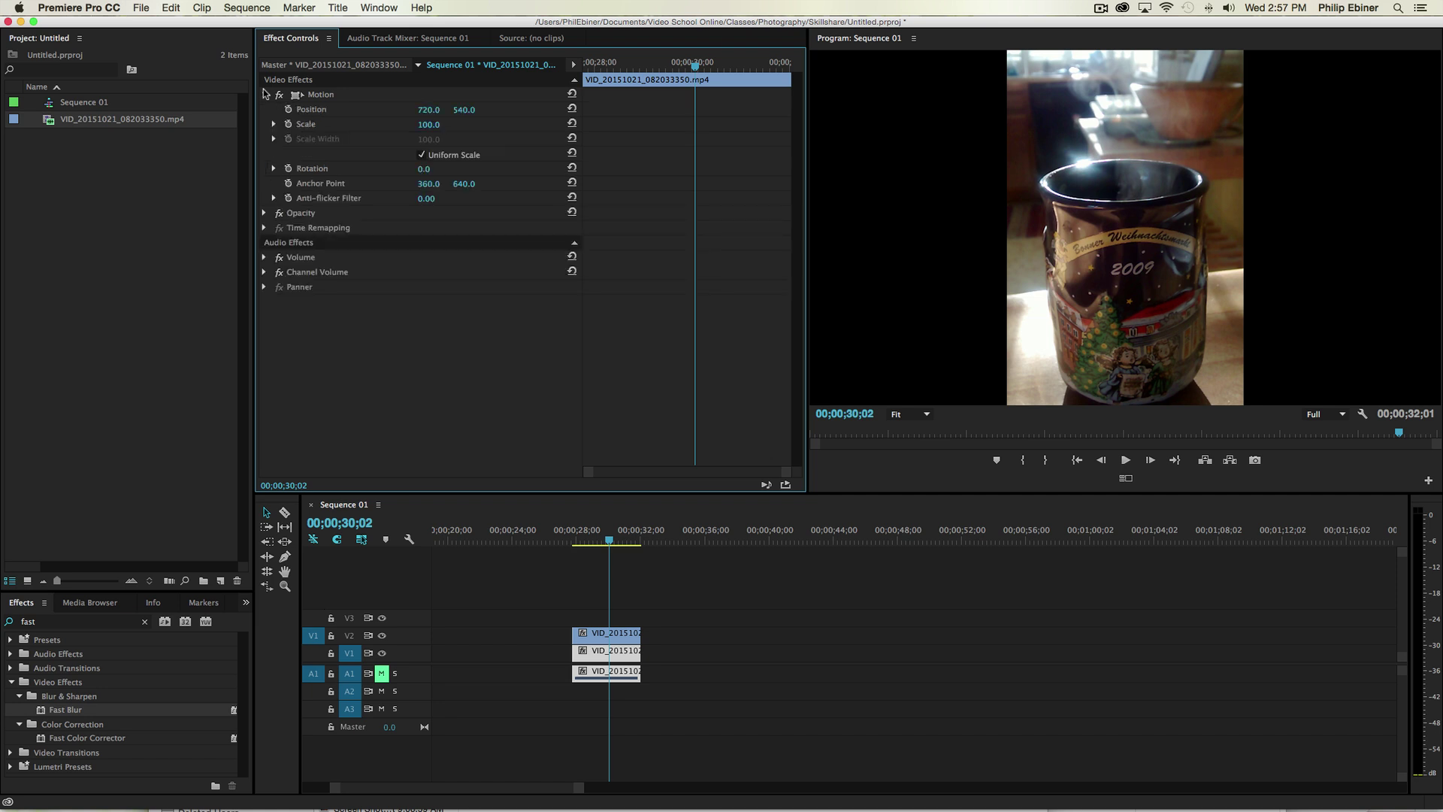
left_click_drag(428, 124, 557, 124)
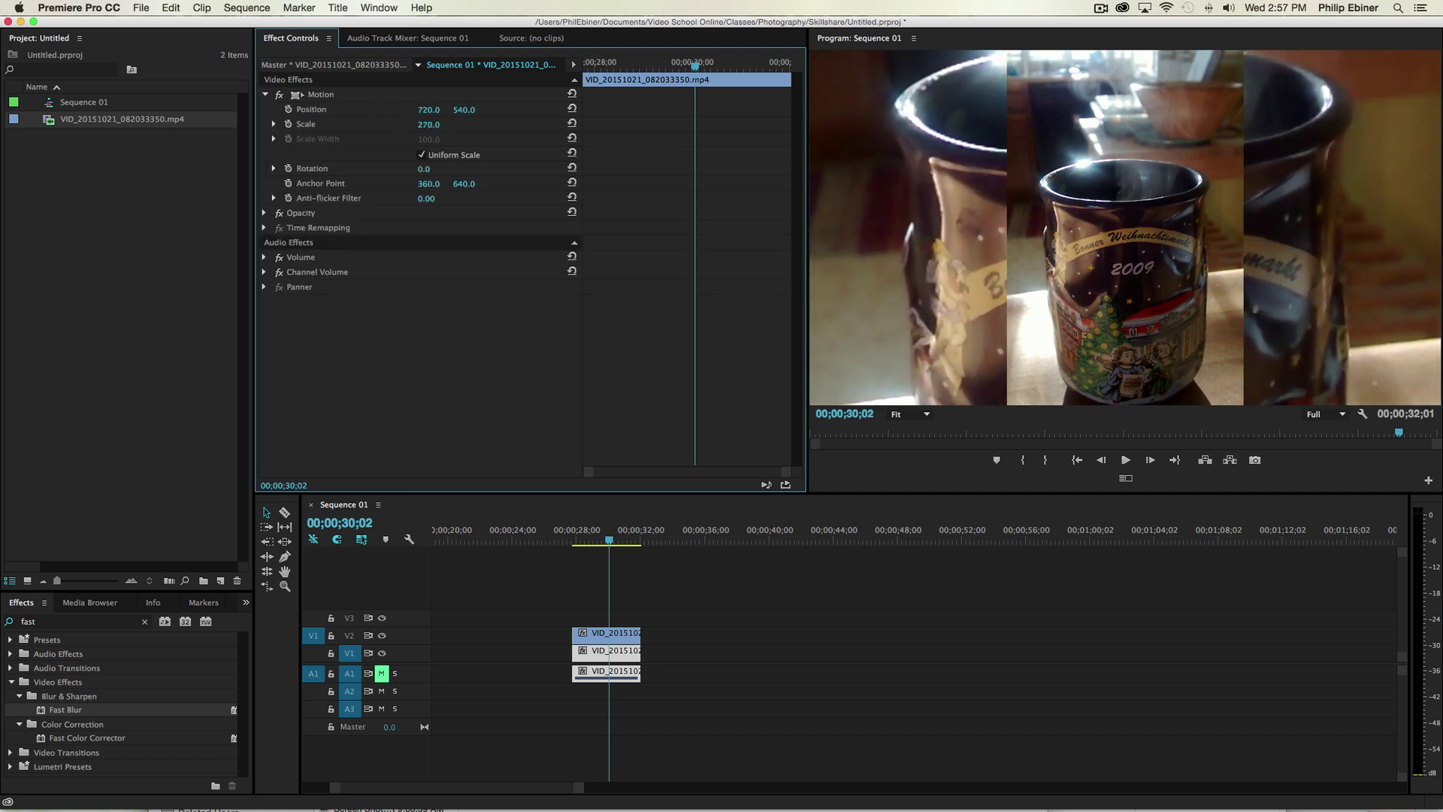
left_click_drag(609, 540, 572, 542)
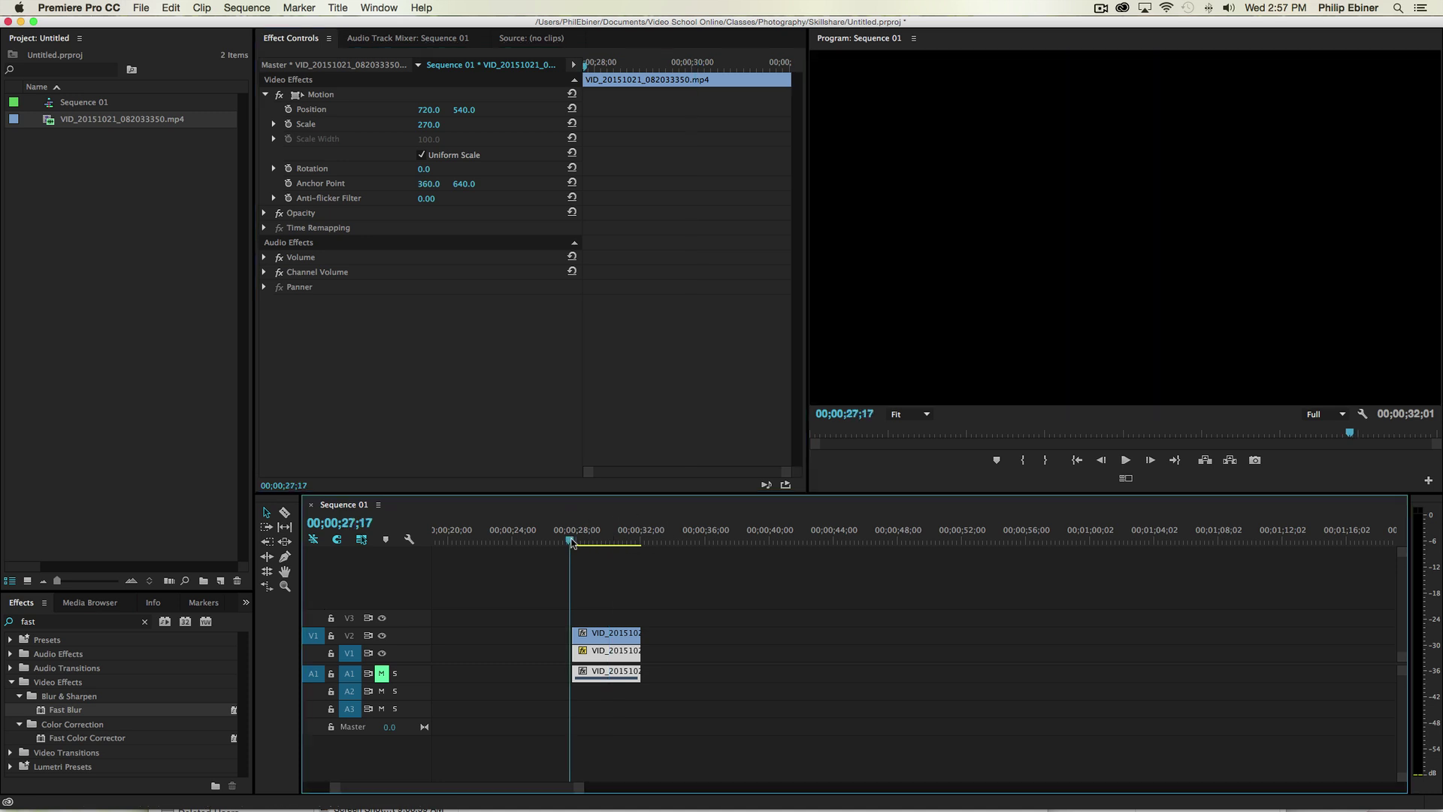
key("space")
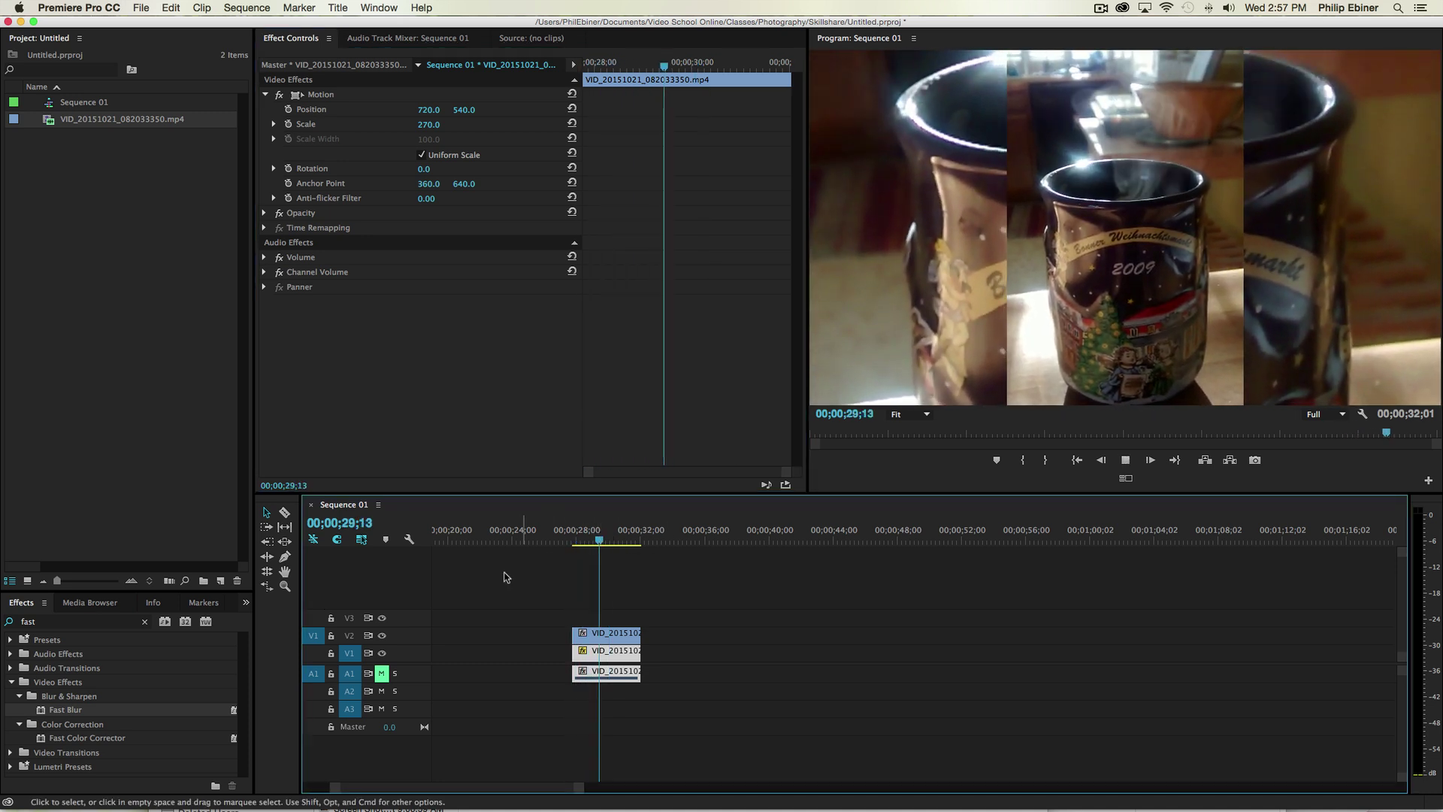
Apply Fast Blur from the Effects panel to the enlarged V1 clip.
left_click(130, 621)
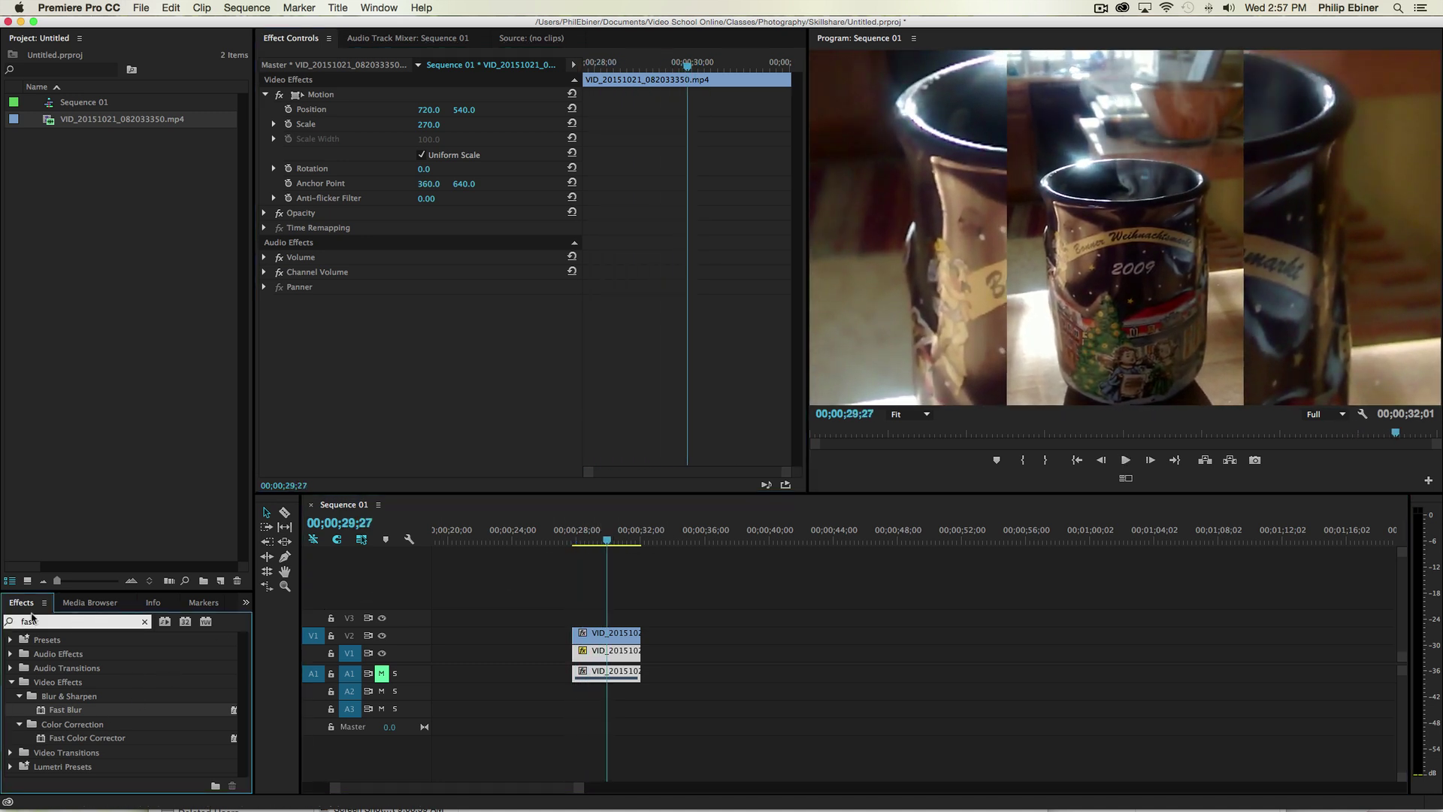
left_click(20, 605)
left_click(53, 622)
left_click(66, 713)
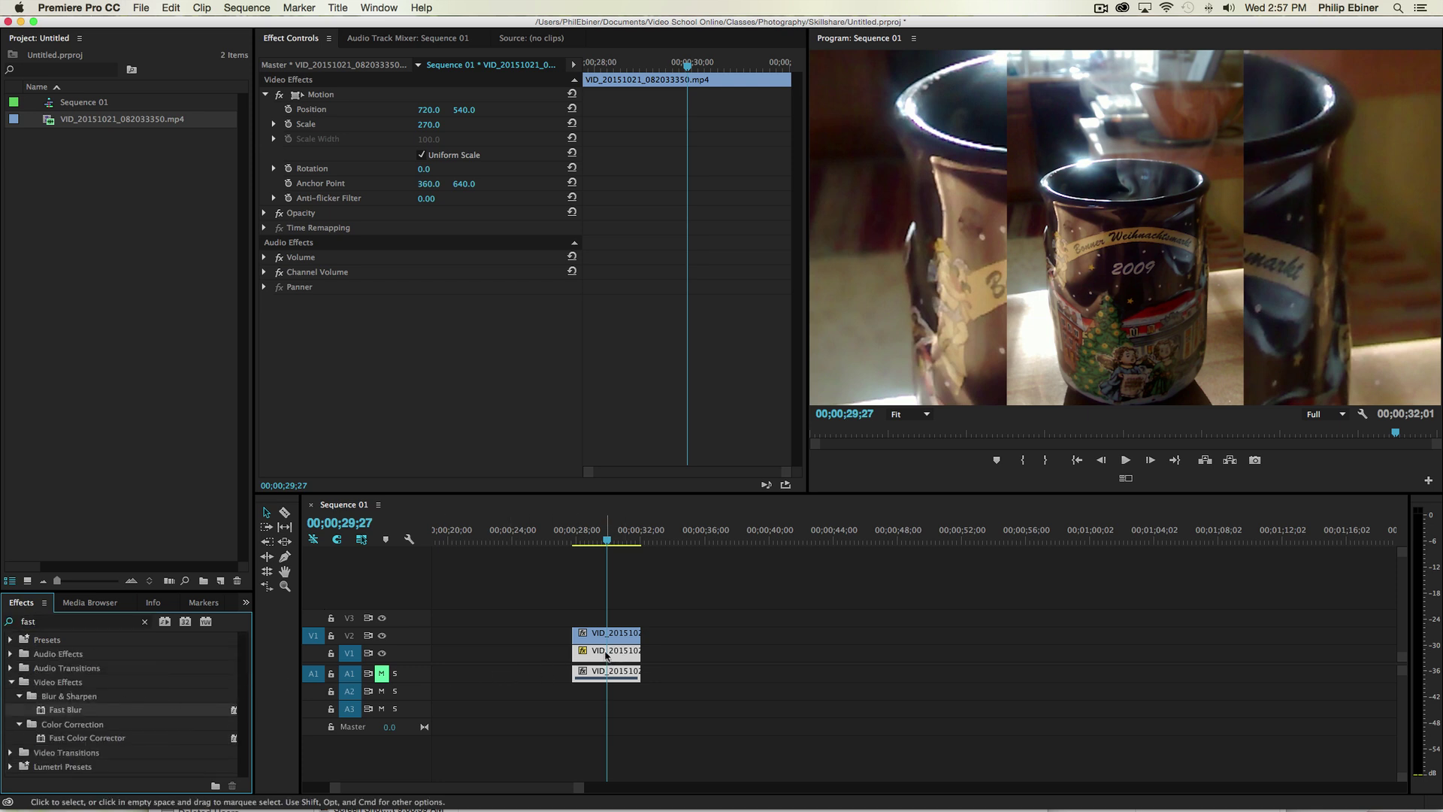
left_click_drag(57, 711, 596, 657)
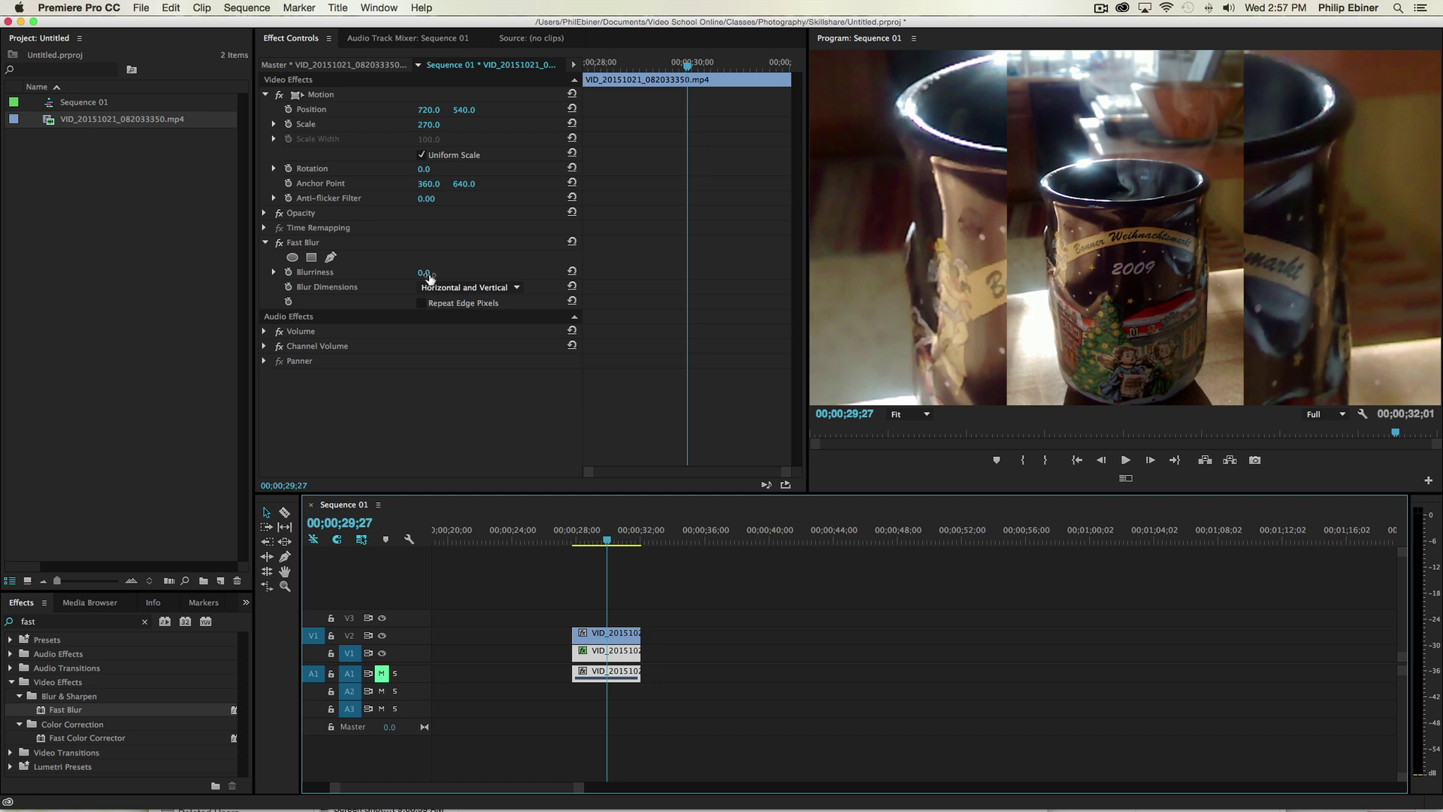
Set Fast Blur's Blurriness to 31 with Repeat Edge Pixels on, then preview.
left_click_drag(425, 272, 448, 272)
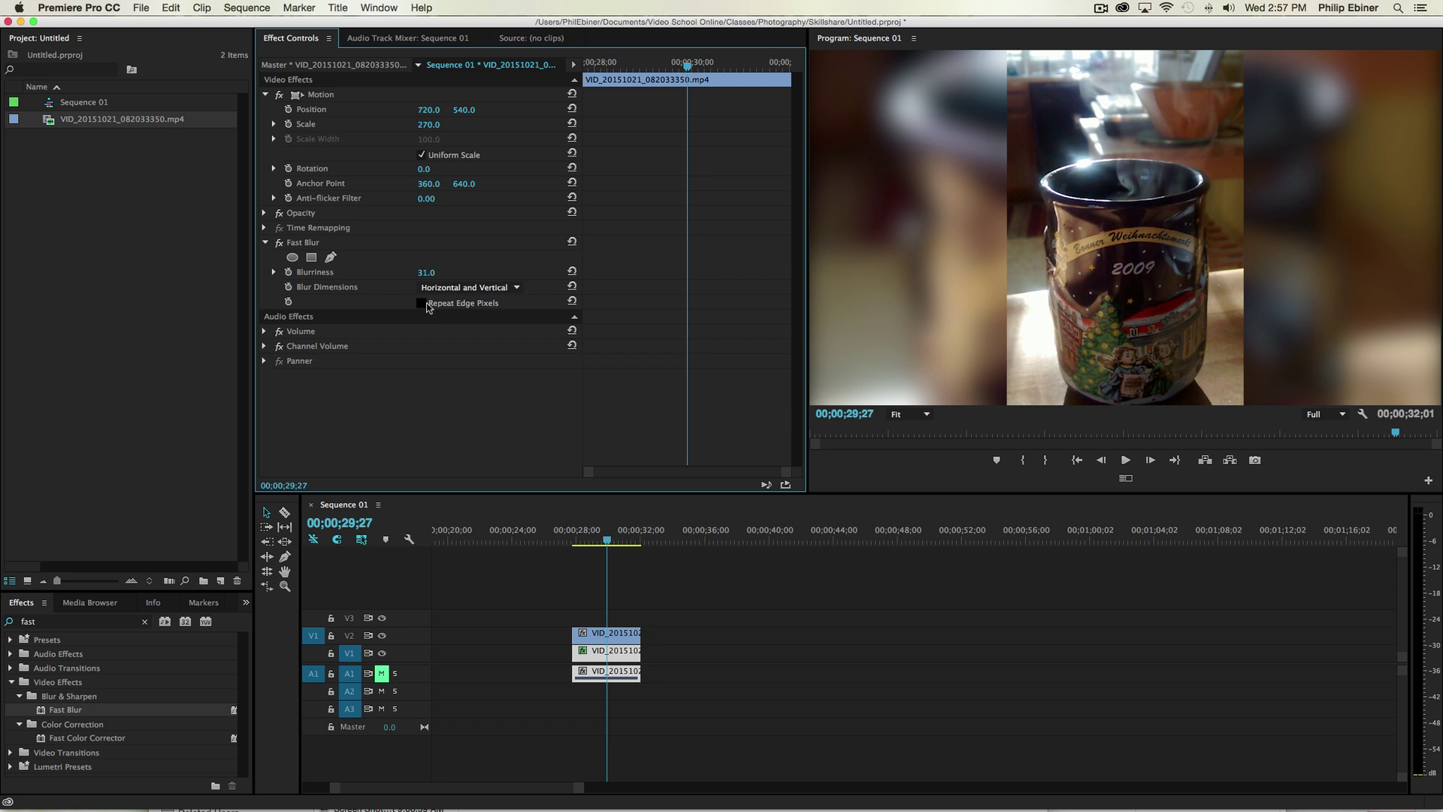
left_click(422, 303)
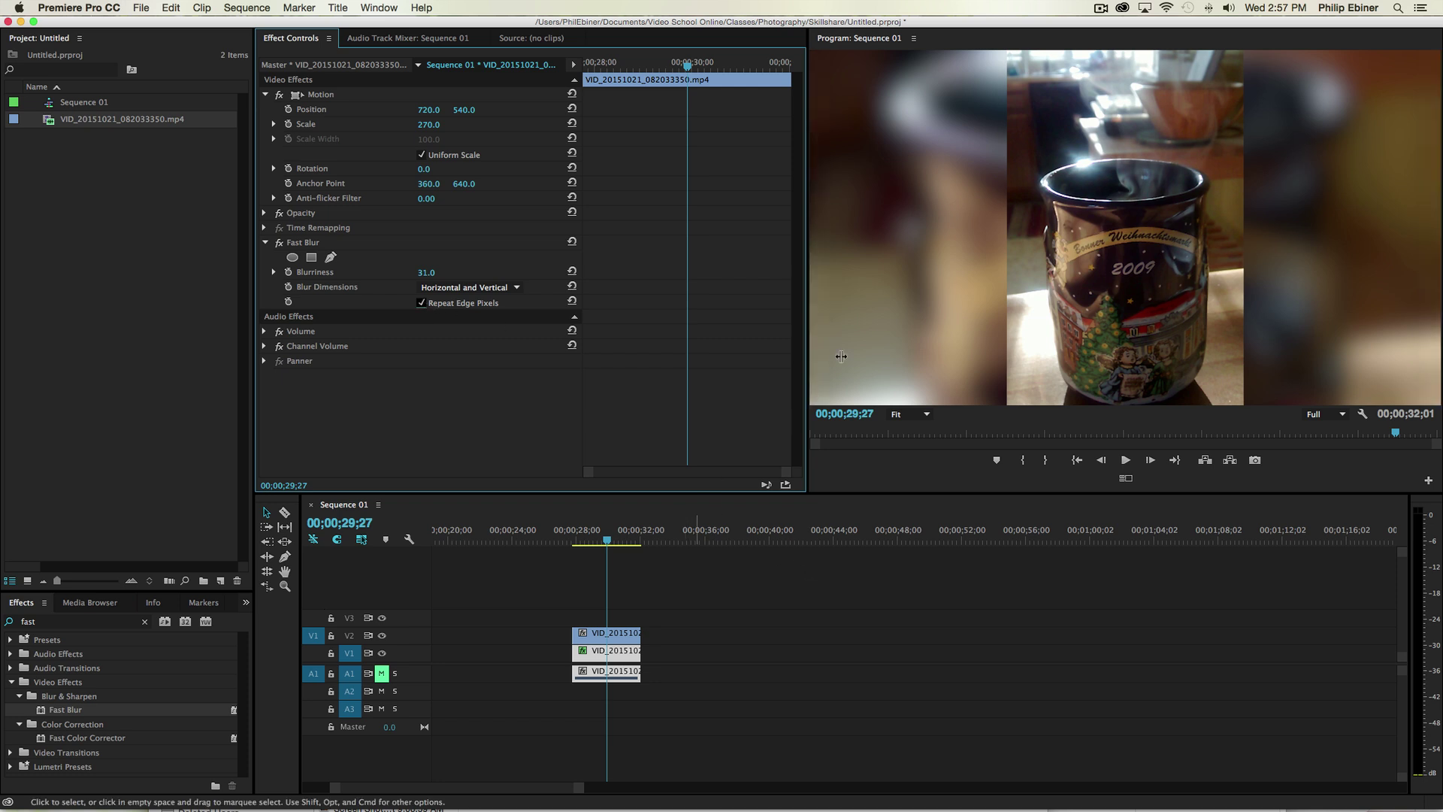
left_click_drag(583, 541, 587, 543)
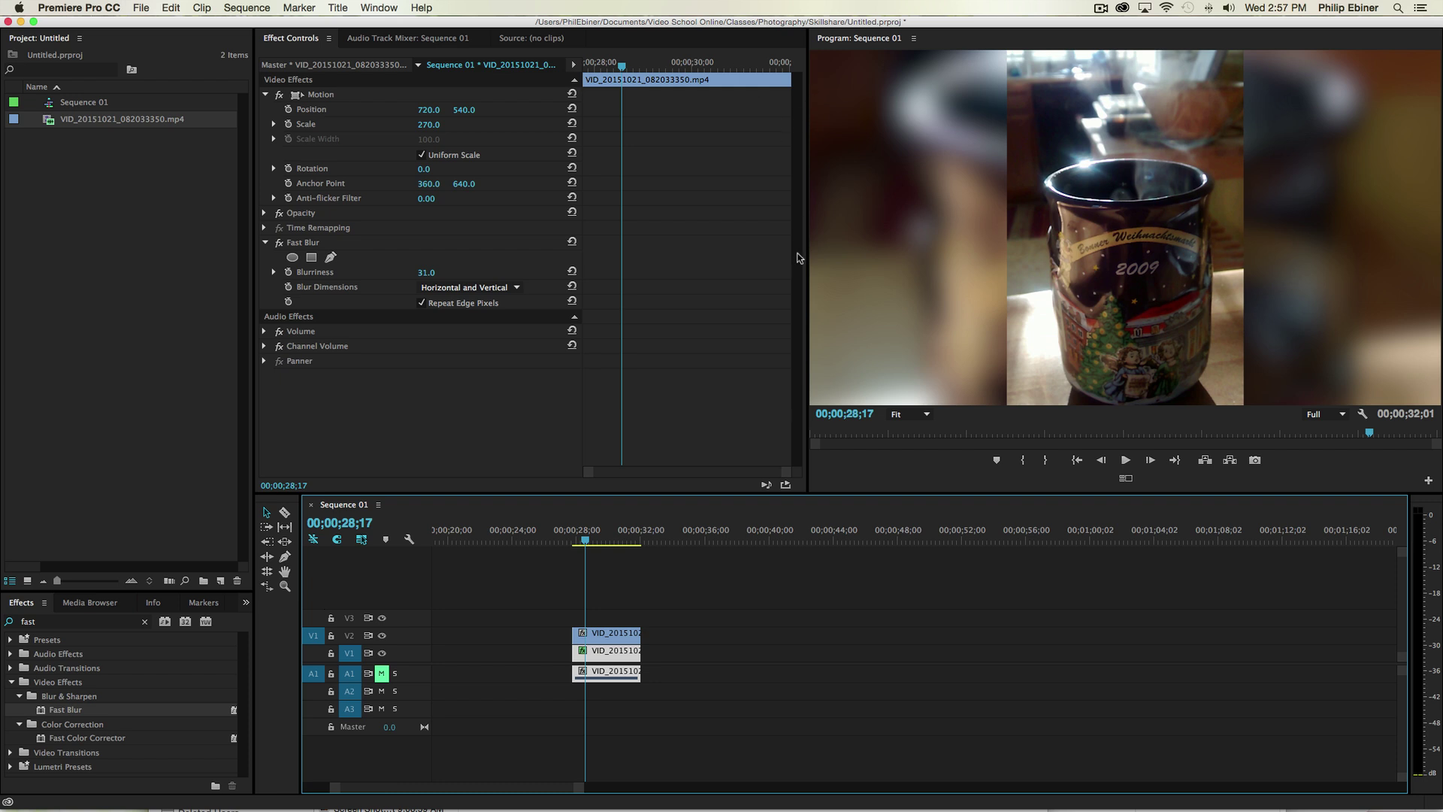
key("space")
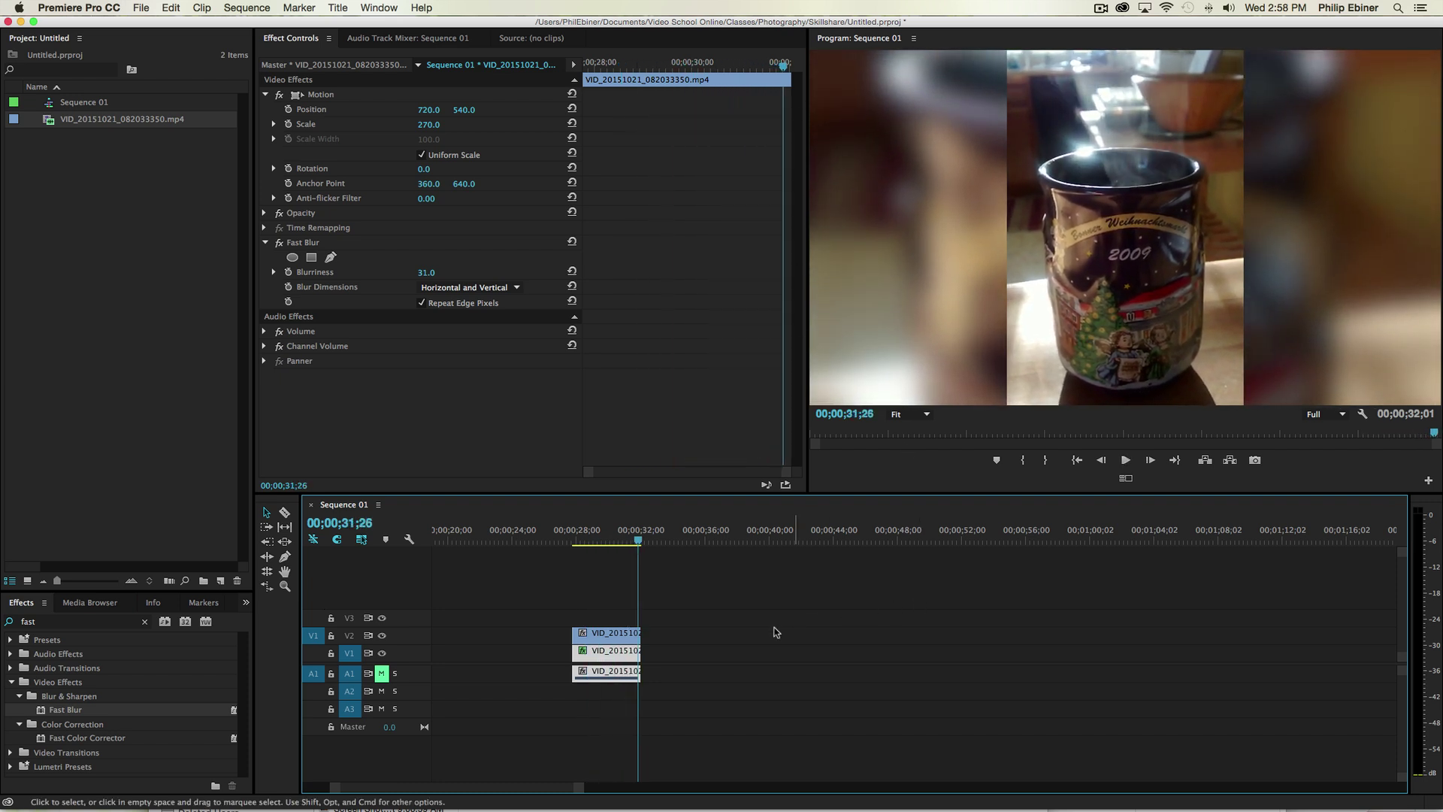
left_click(593, 538)
Scale the V2 mug clip to 137 and play back the finished Premiere version.
left_click(607, 633)
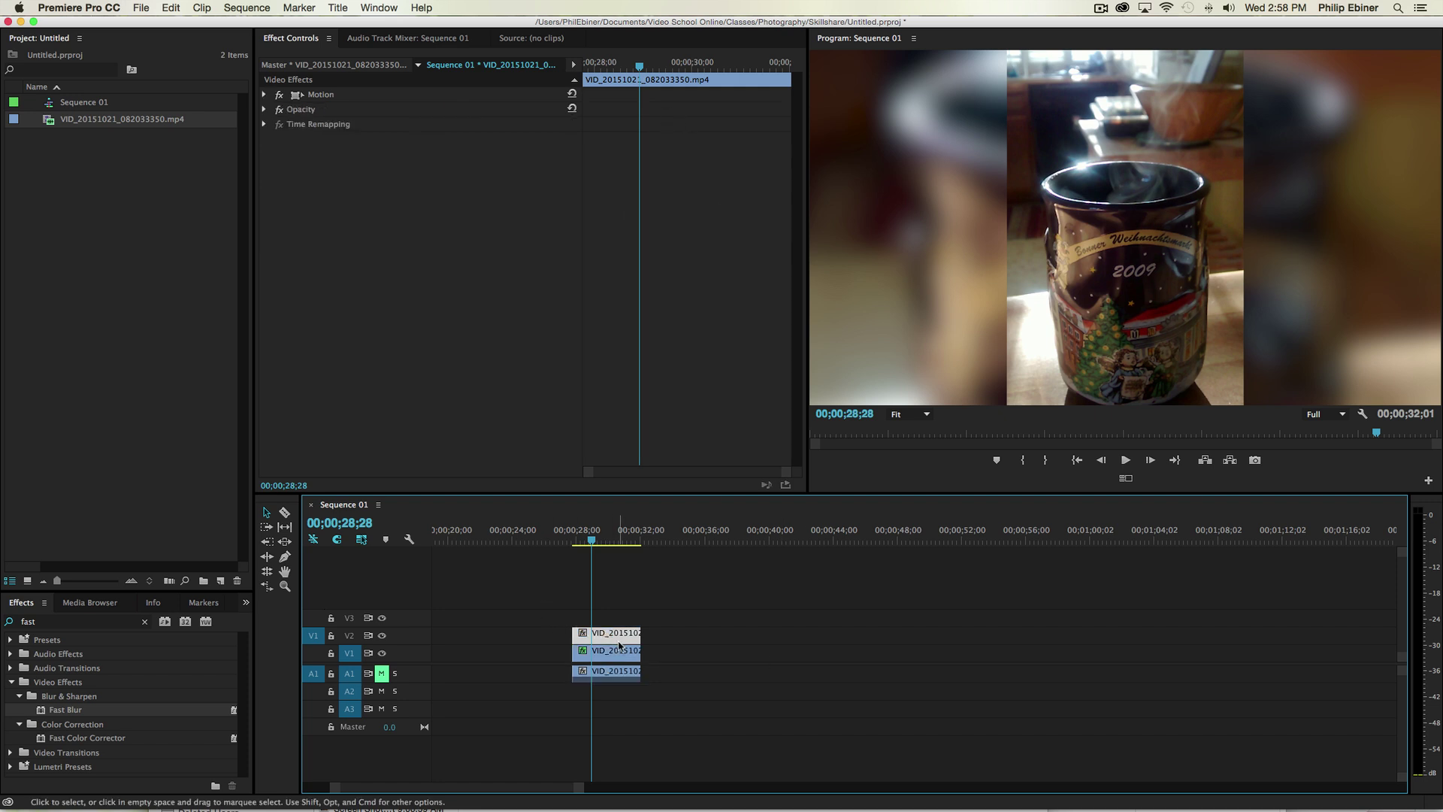
left_click(264, 96)
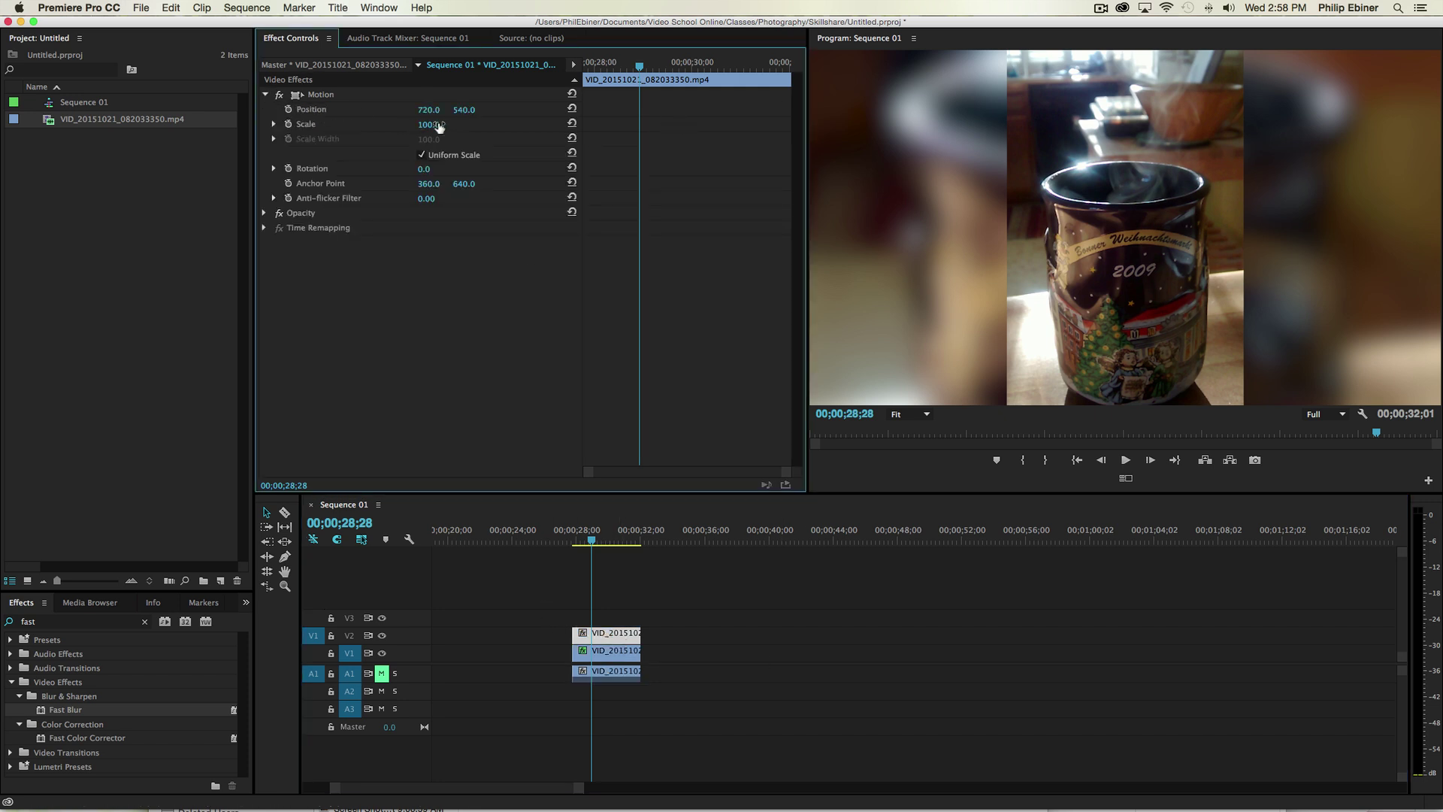
left_click_drag(429, 124, 483, 124)
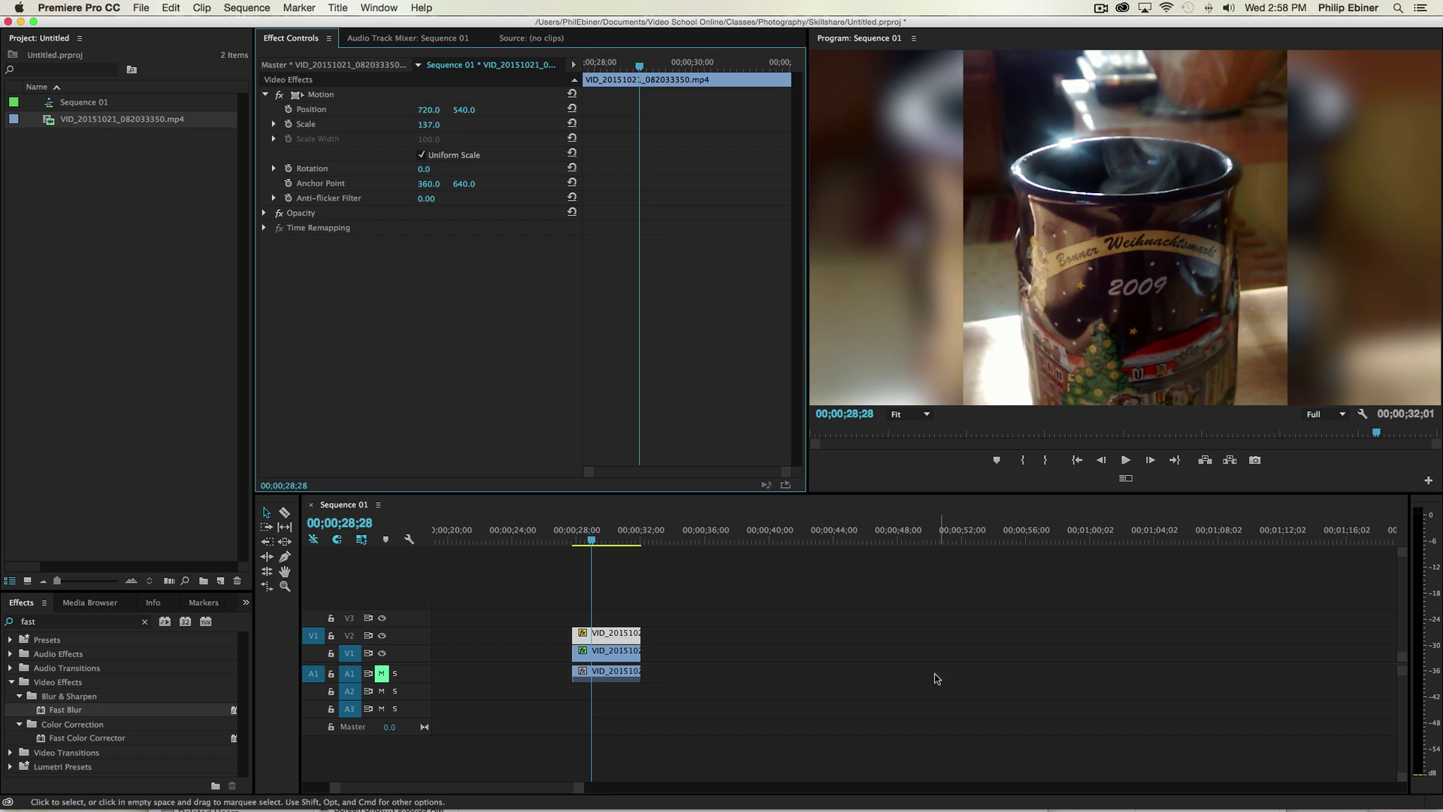
key("space")
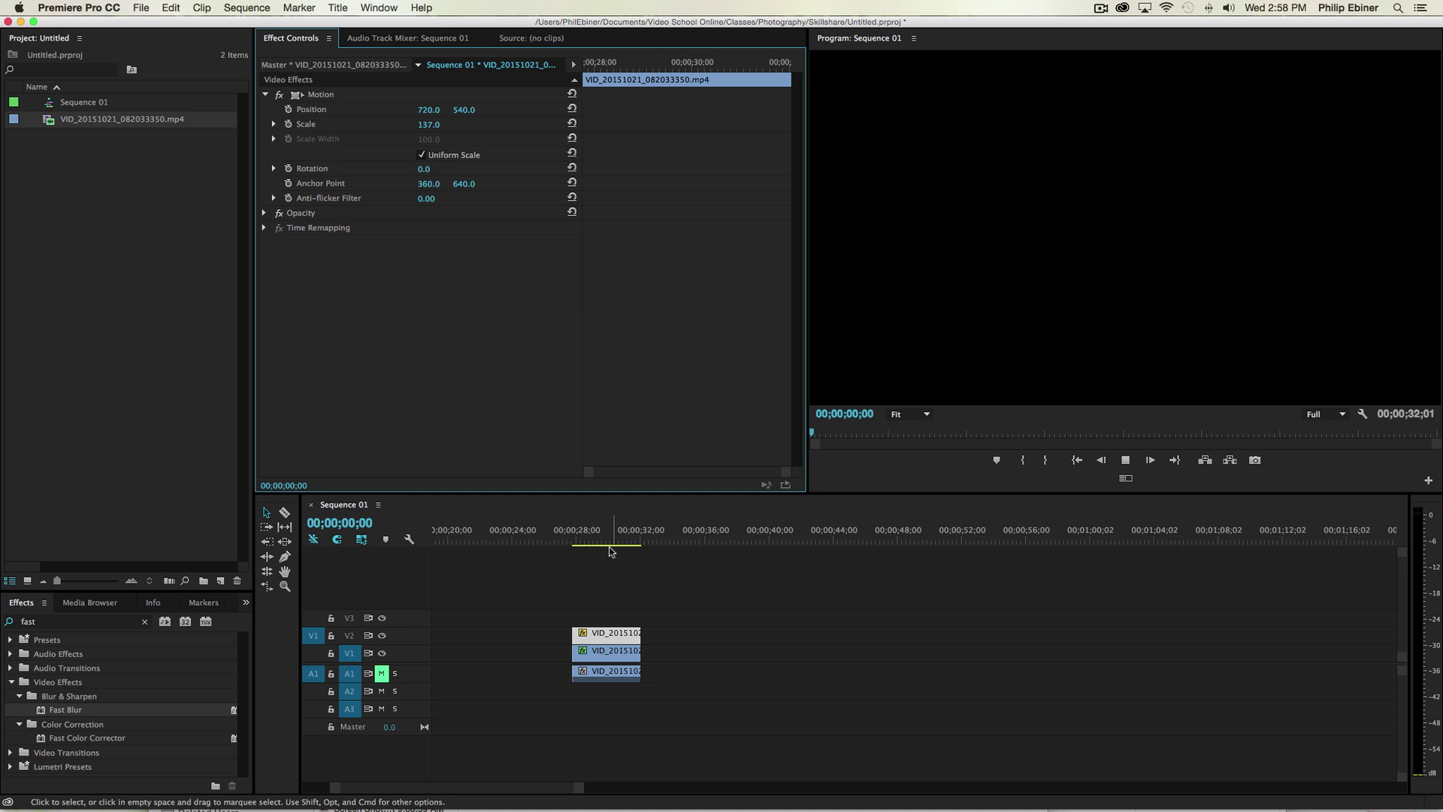
scroll(697, 587, "left", 5)
left_click(885, 542)
key("space")
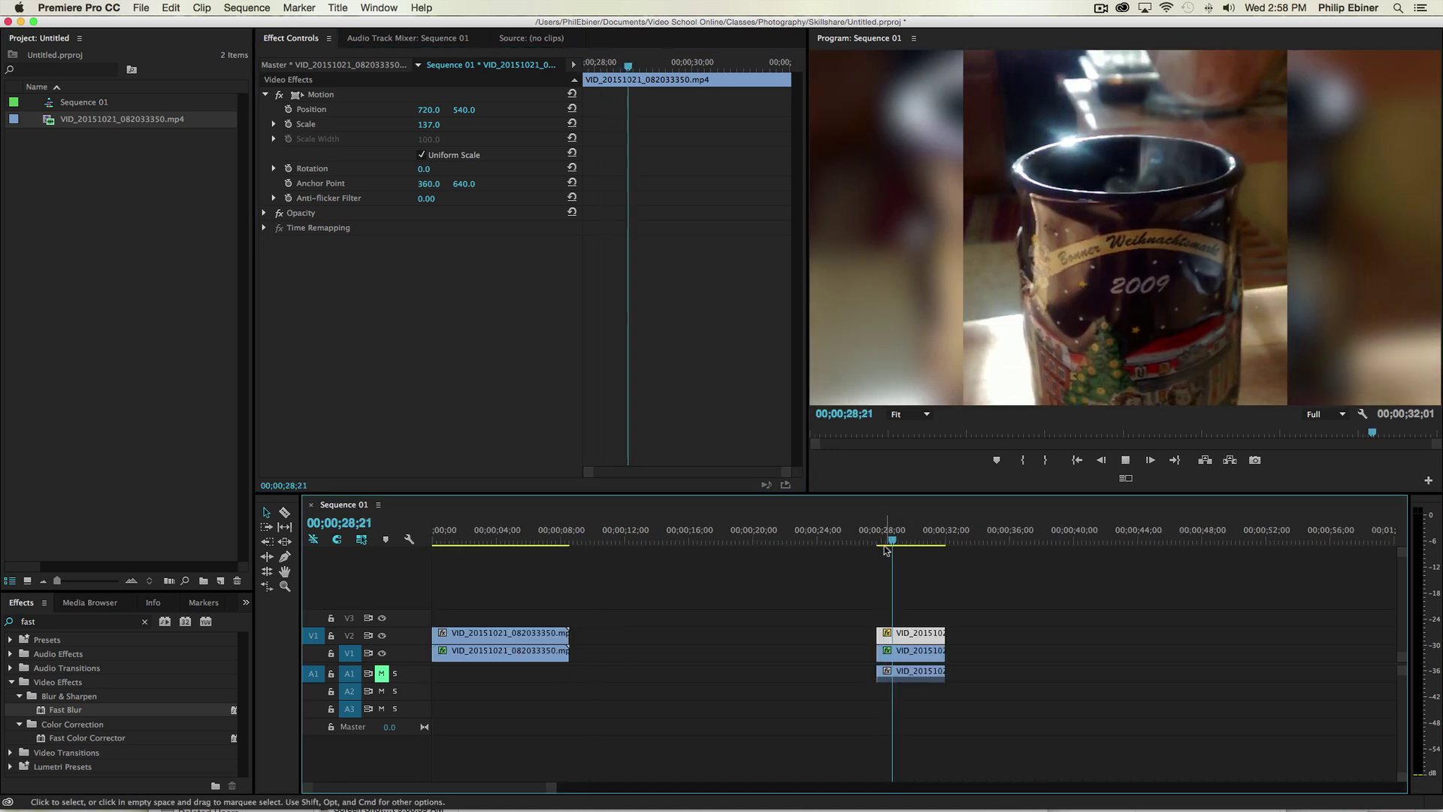
Switch to After Effects and select the mug footage layer in Clean Lower Third.
key("super+Tab")
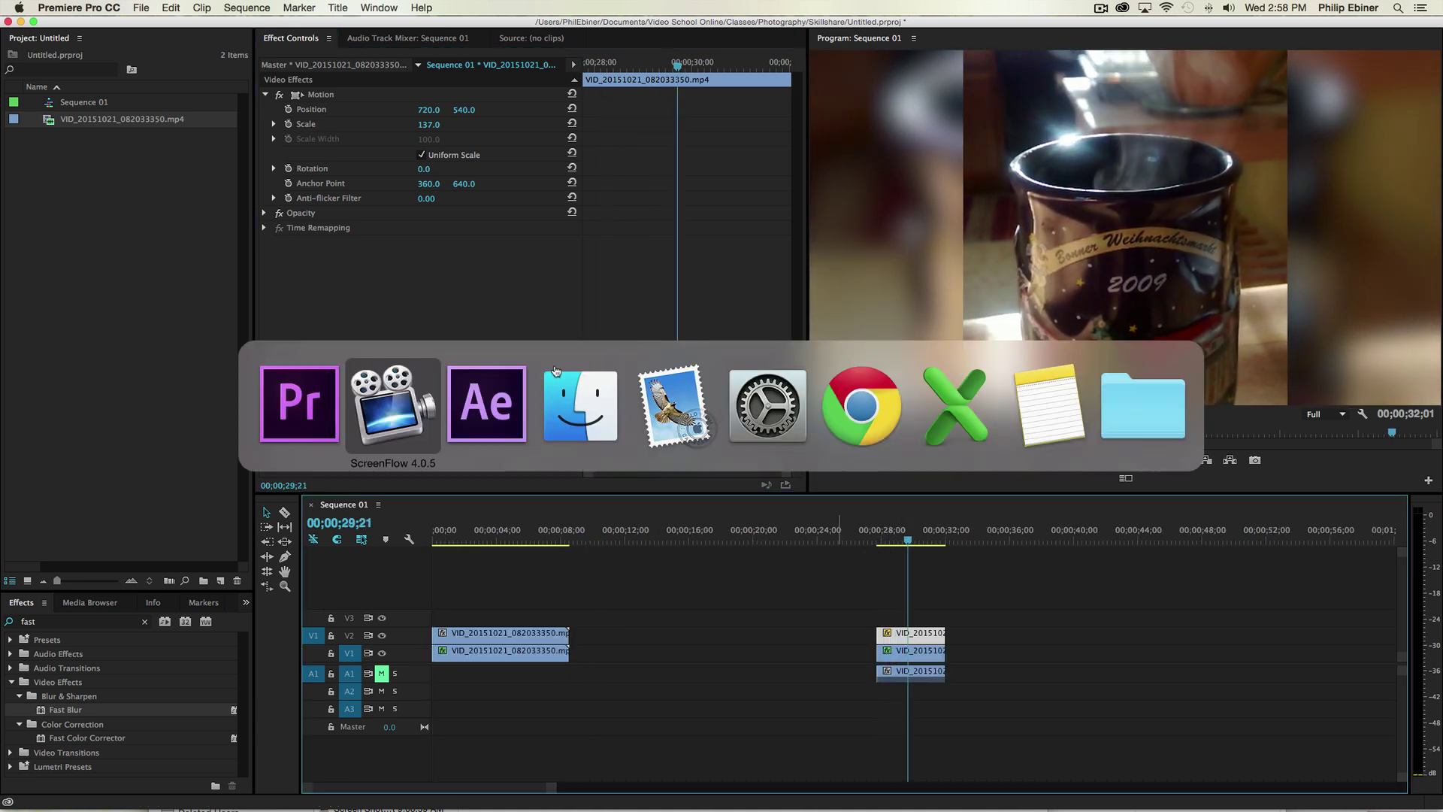
left_click(478, 397)
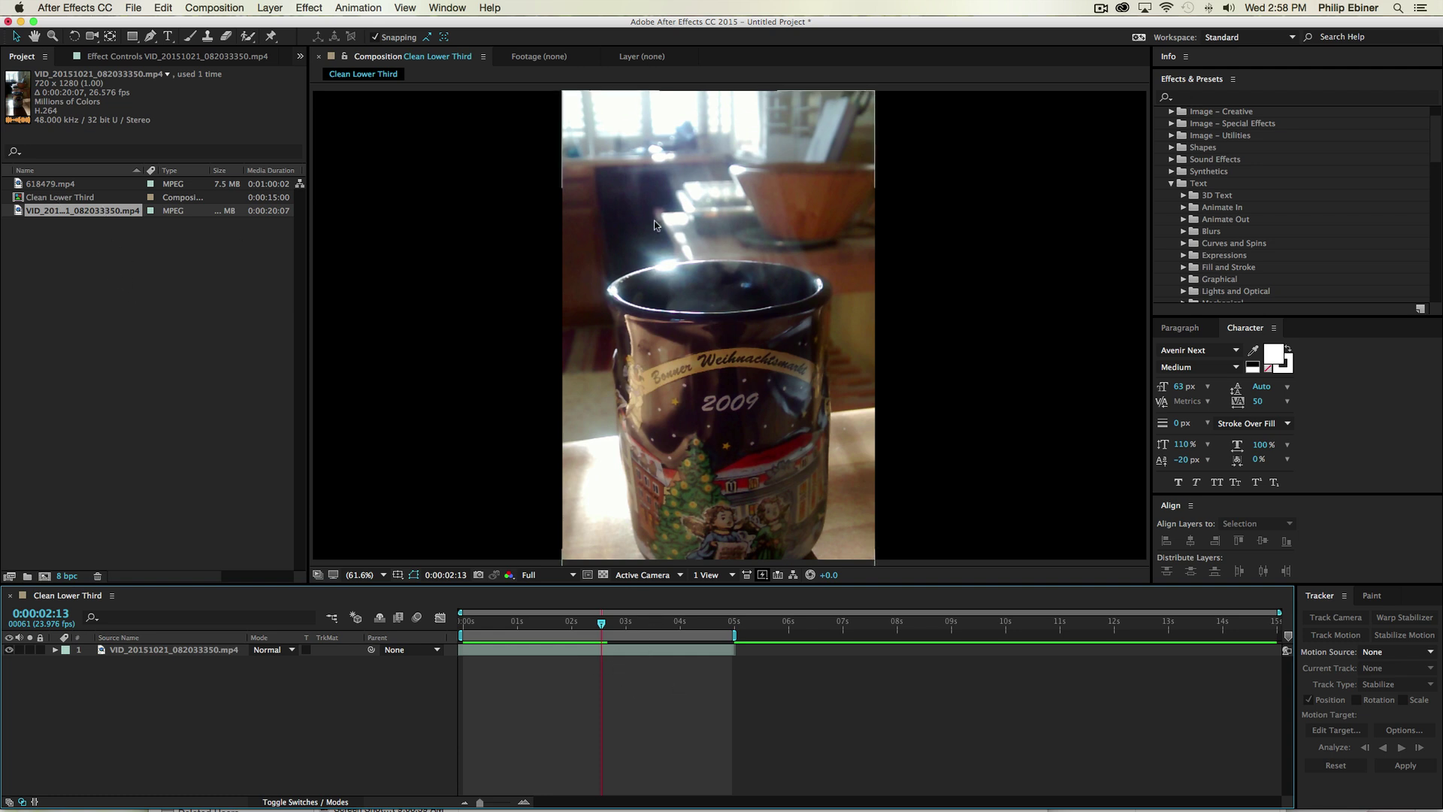
left_click(650, 647)
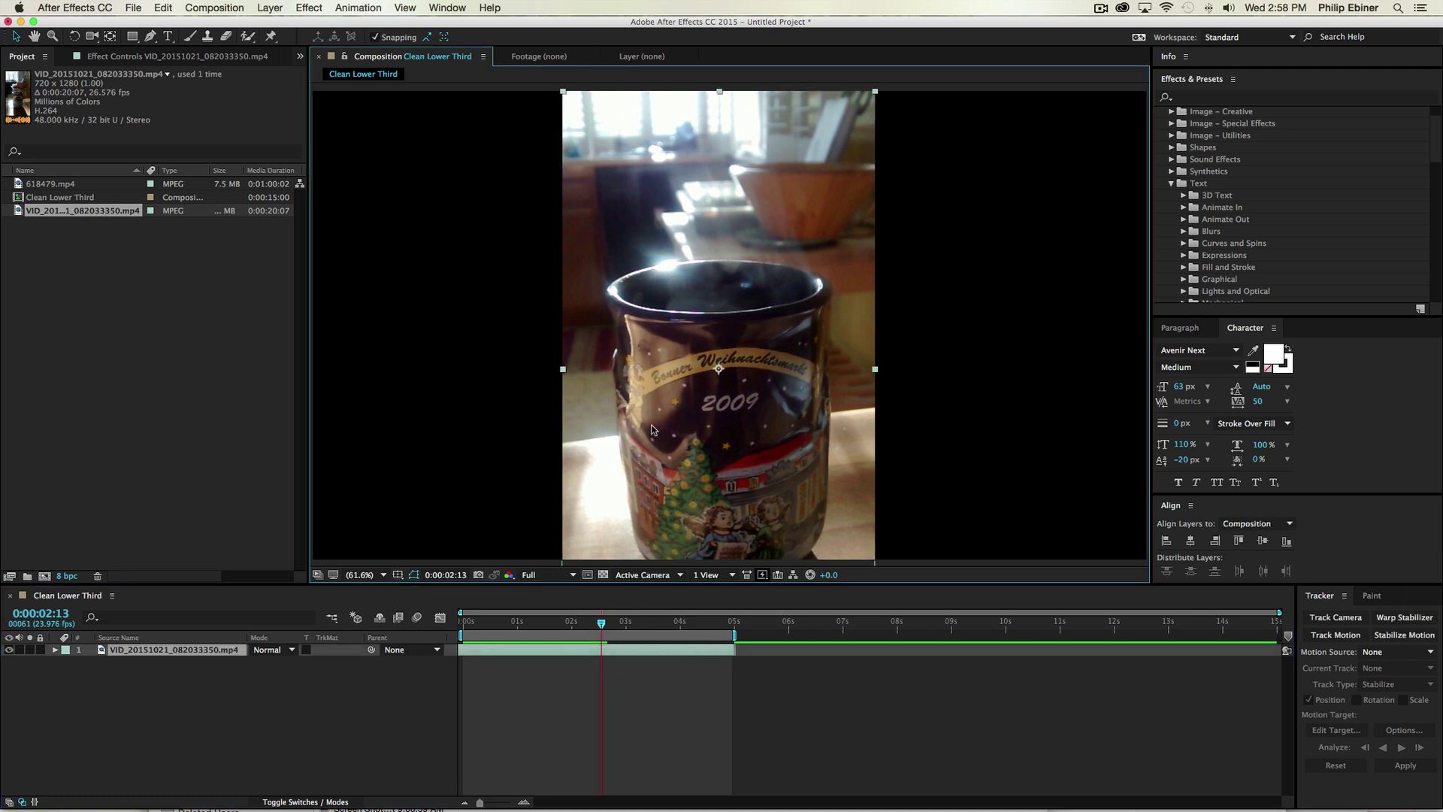
left_click(502, 625)
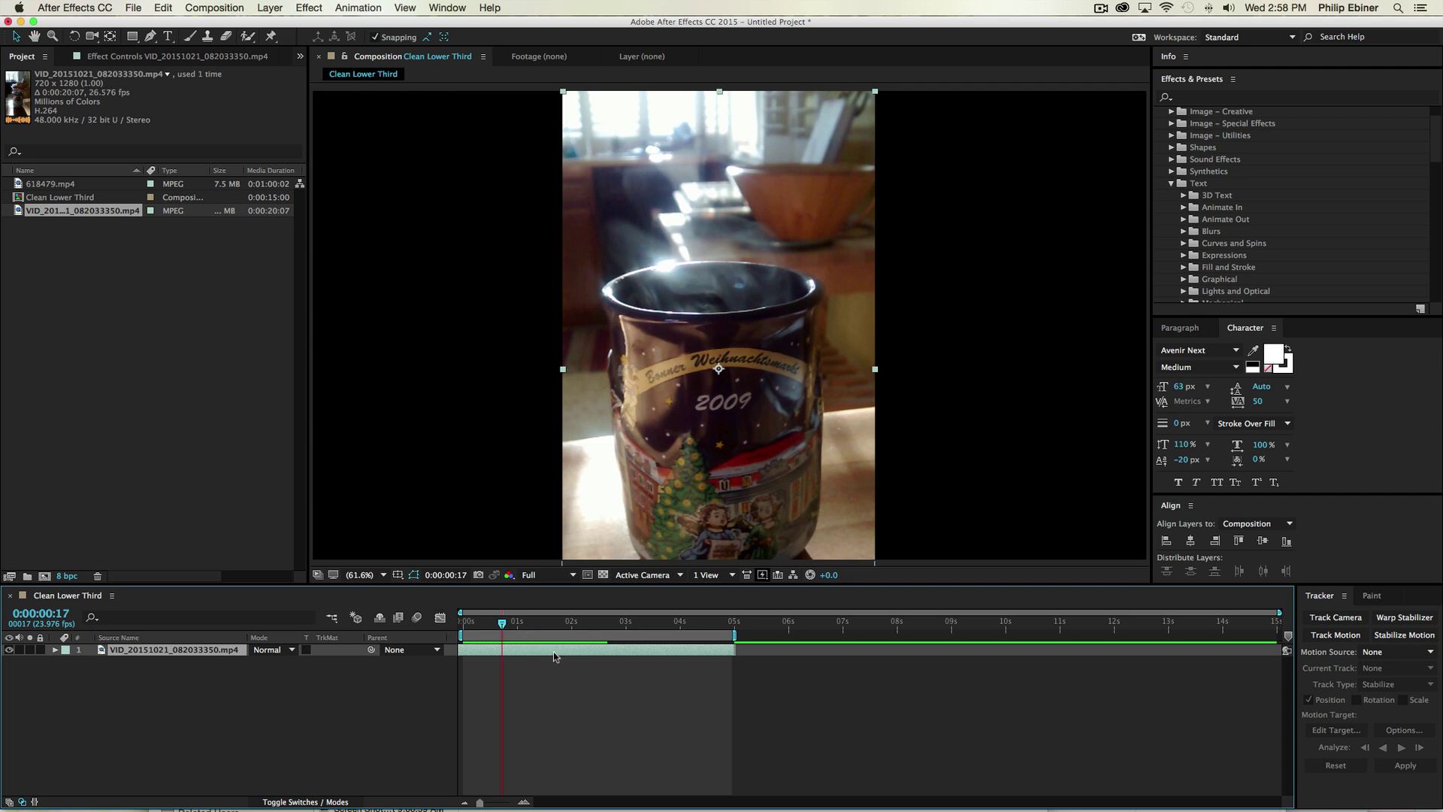
Duplicate the mug layer with Cmd+D and scale the lower copy to 275%.
key("super+d")
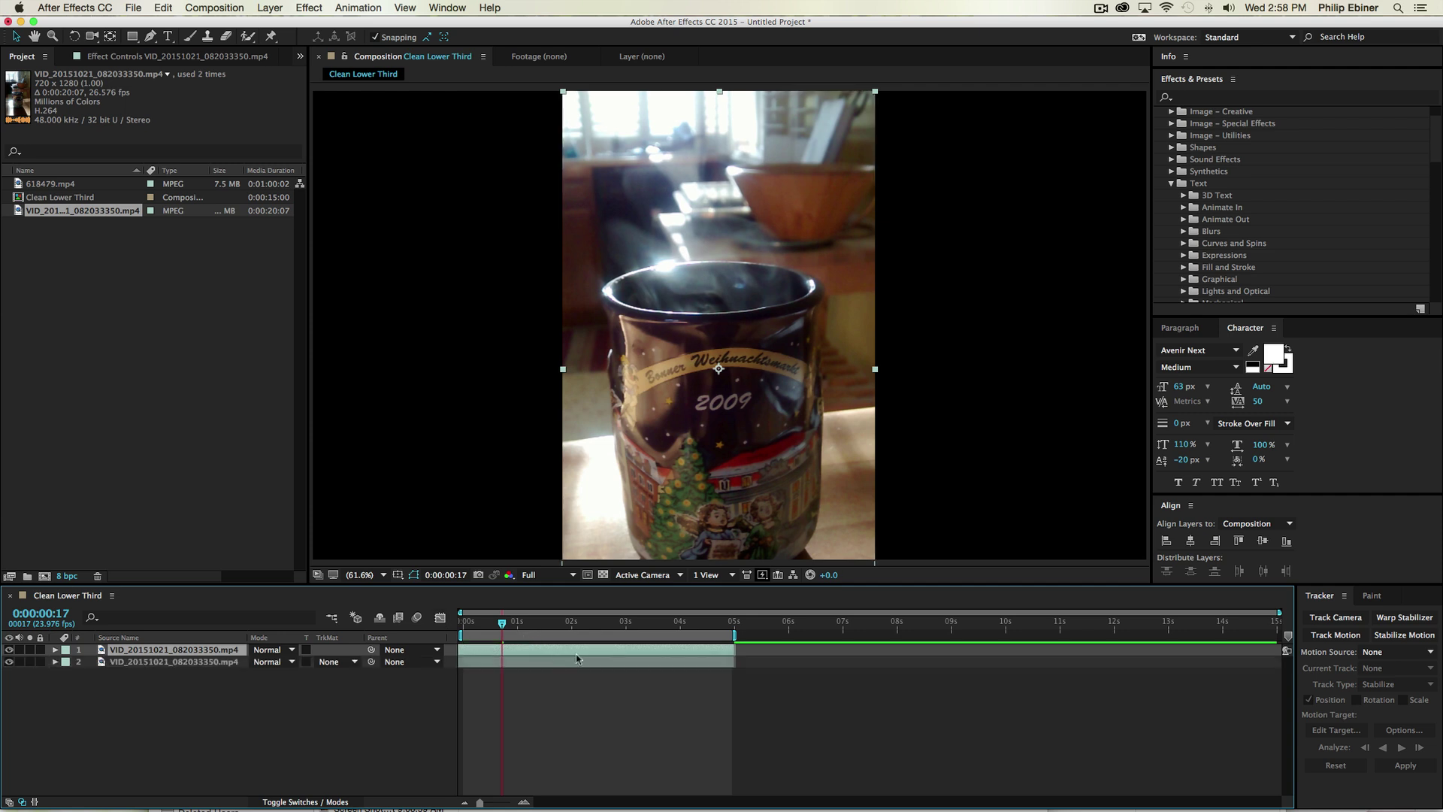
left_click(554, 665)
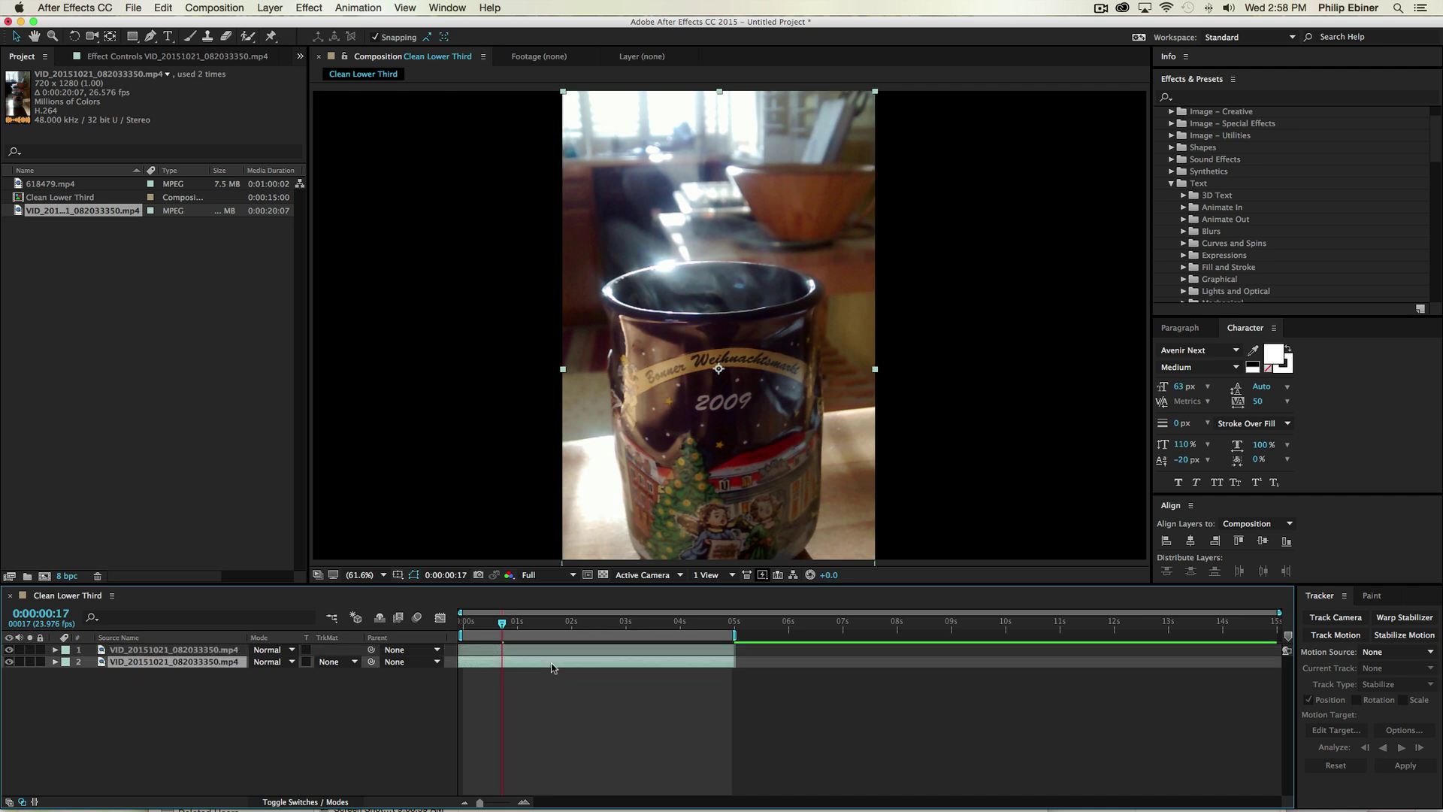
left_click(524, 651)
left_click(523, 662)
key("s")
left_click_drag(289, 674, 420, 674)
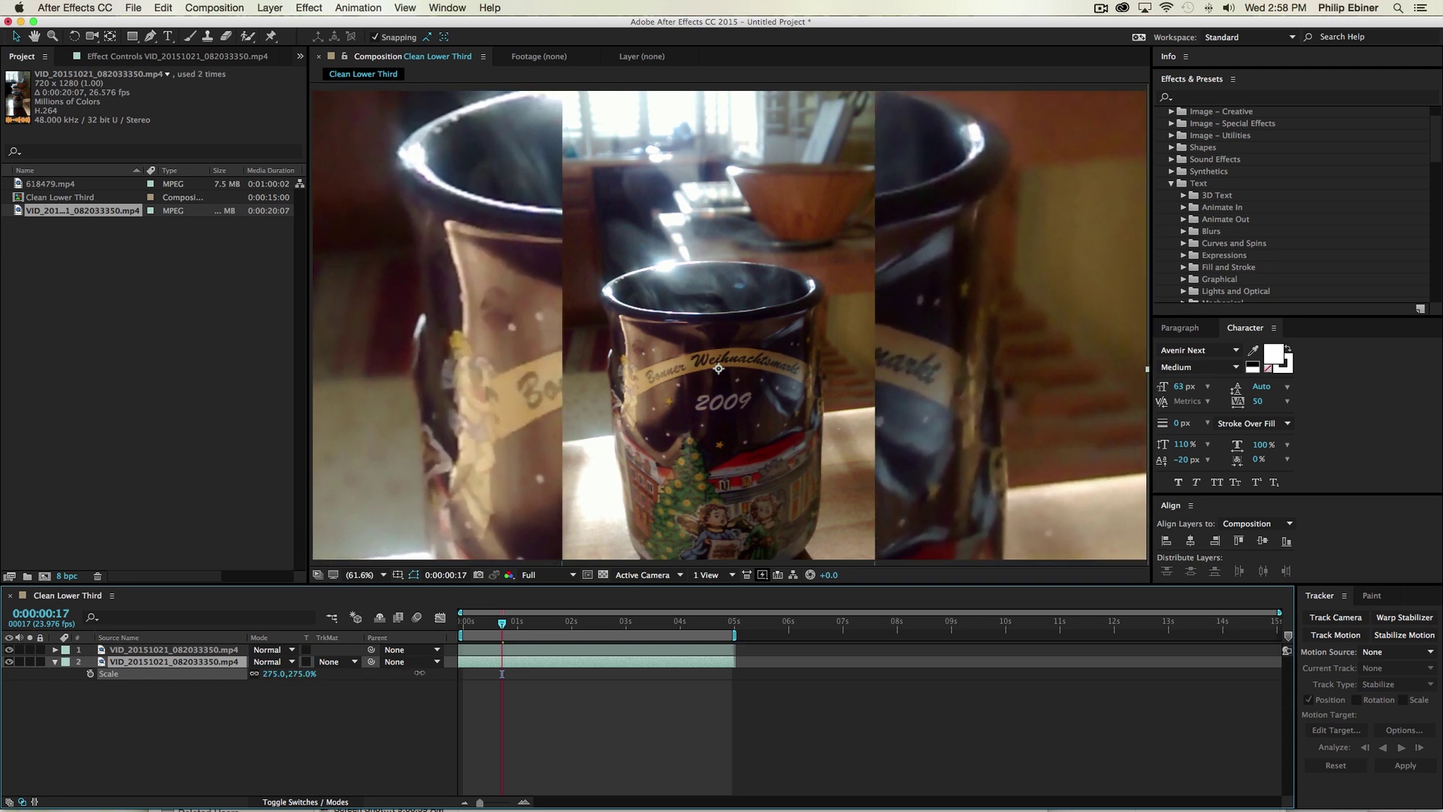
left_click(368, 575)
left_click(389, 599)
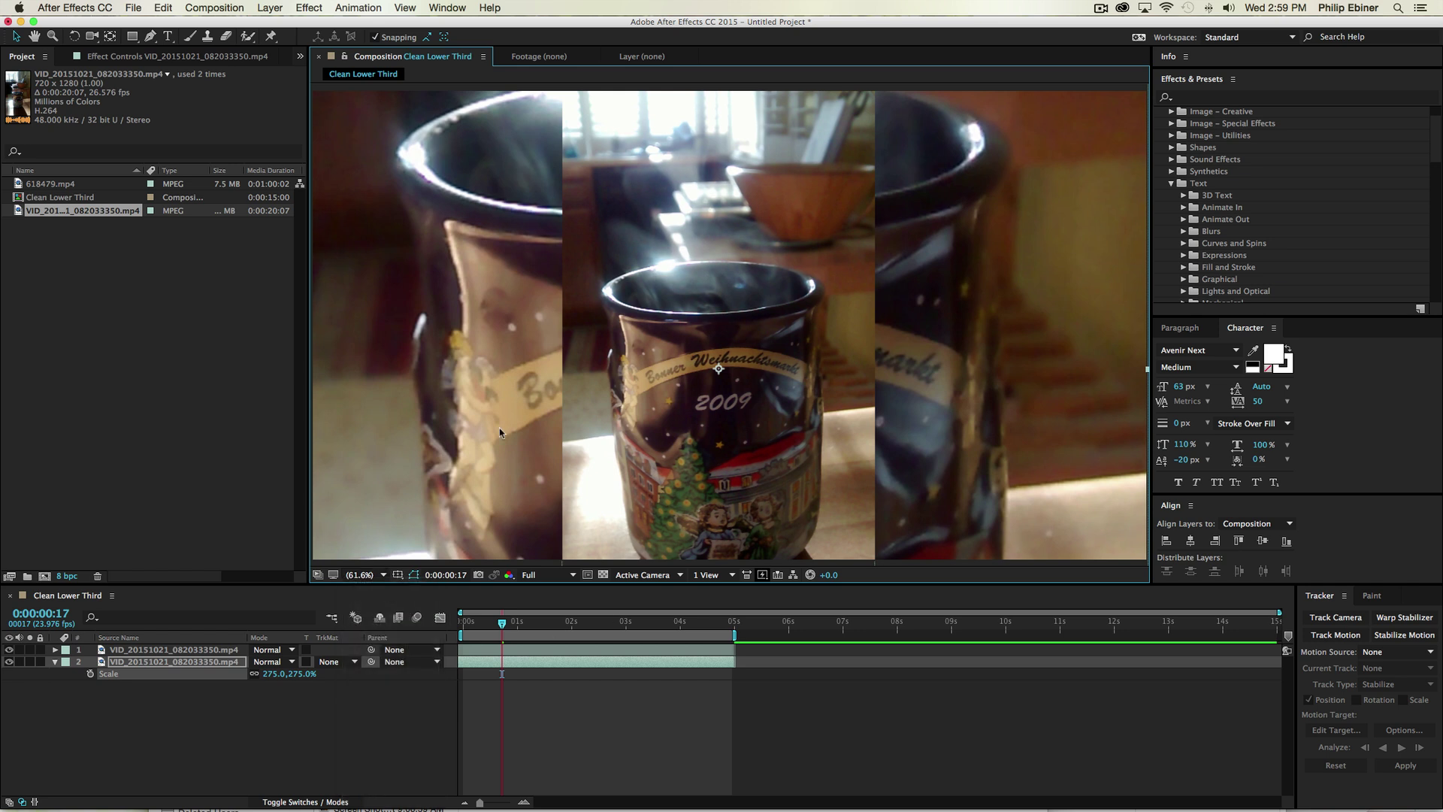
Search Effects & Presets for 'fast' and apply Fast Blur to the lower layer.
left_click(1199, 96)
type("fast")
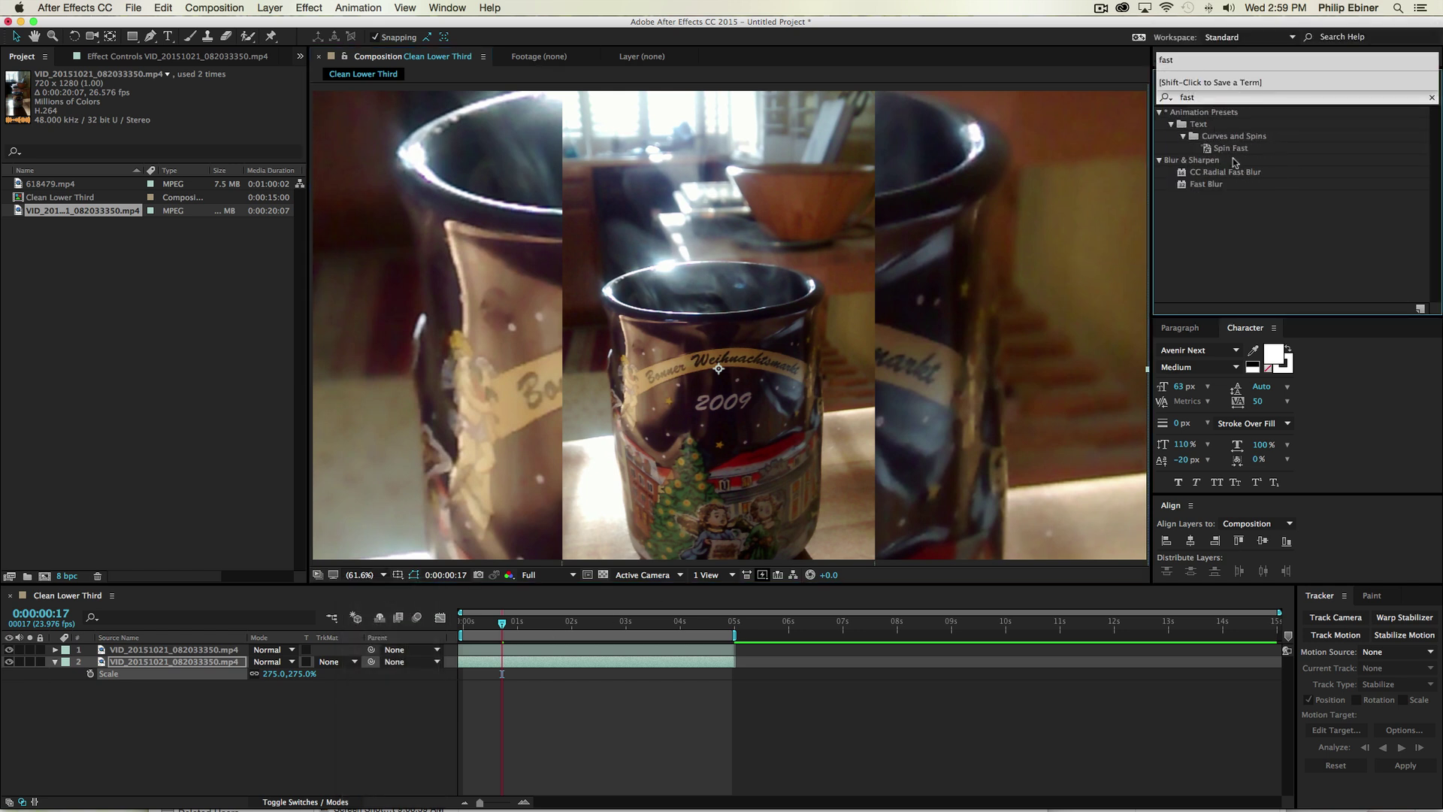
left_click_drag(1207, 184, 590, 665)
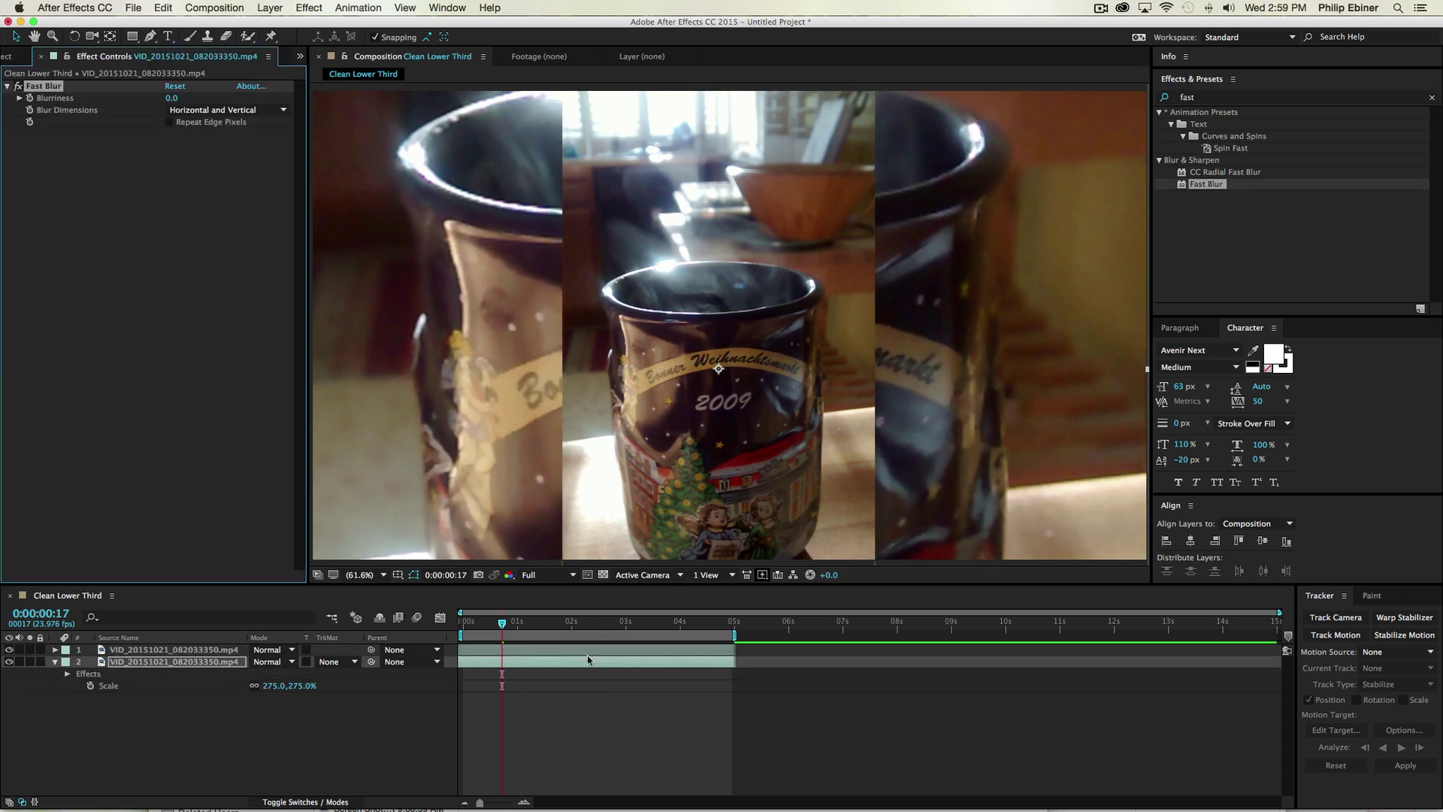
Set Blurriness to 30 and leave Repeat Edge Pixels enabled.
left_click(176, 99)
type("30")
key("Return")
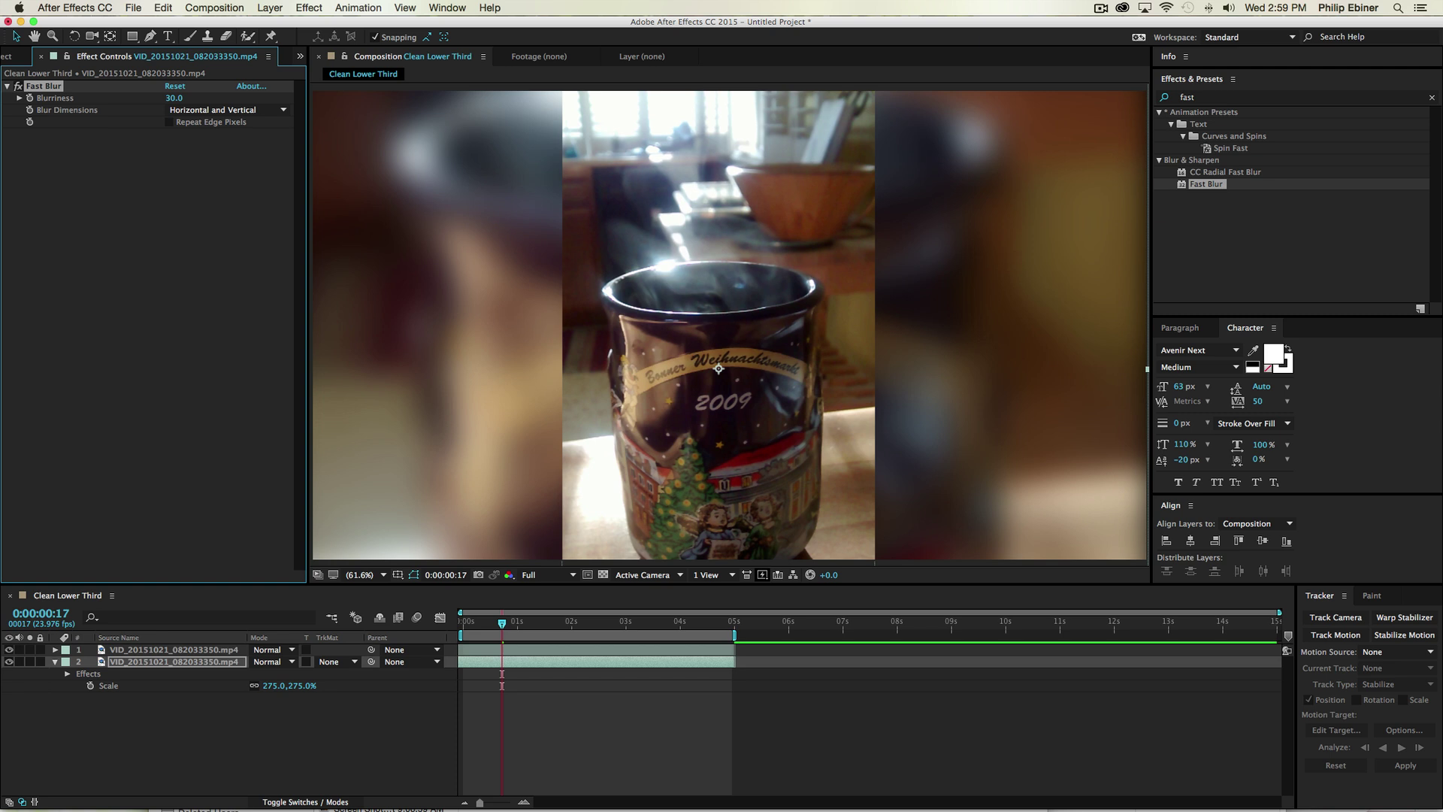
left_click(170, 122)
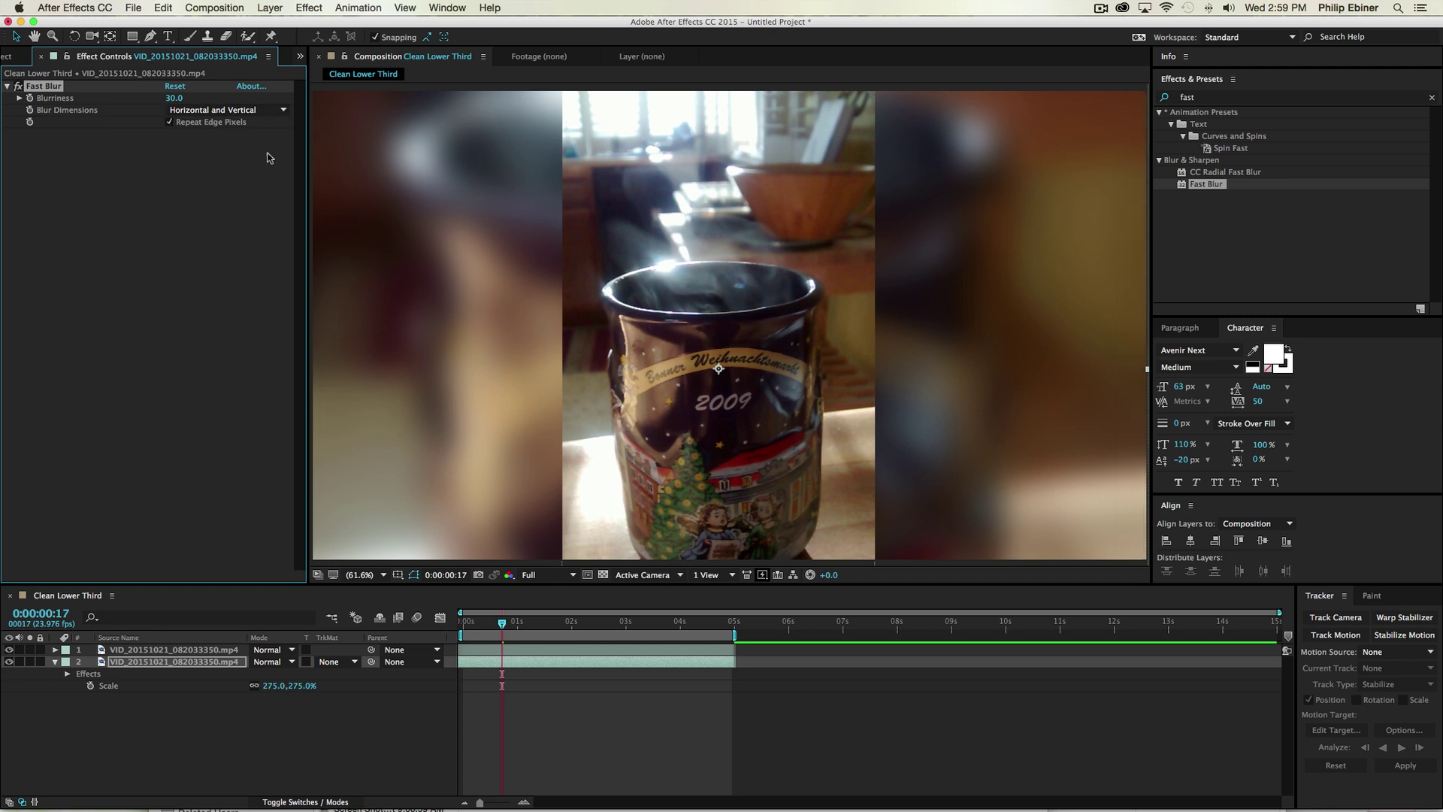
left_click(170, 122)
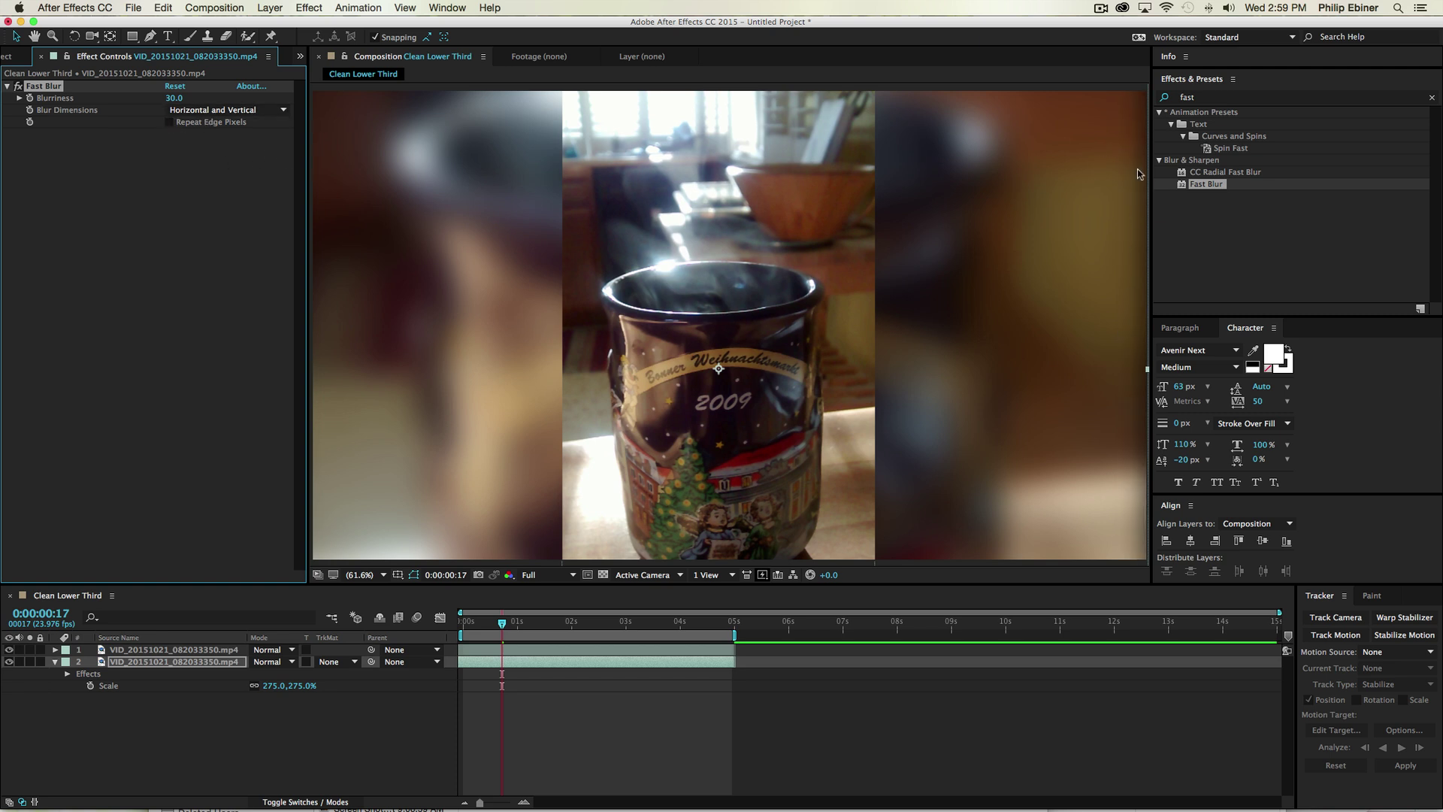
left_click(1139, 103)
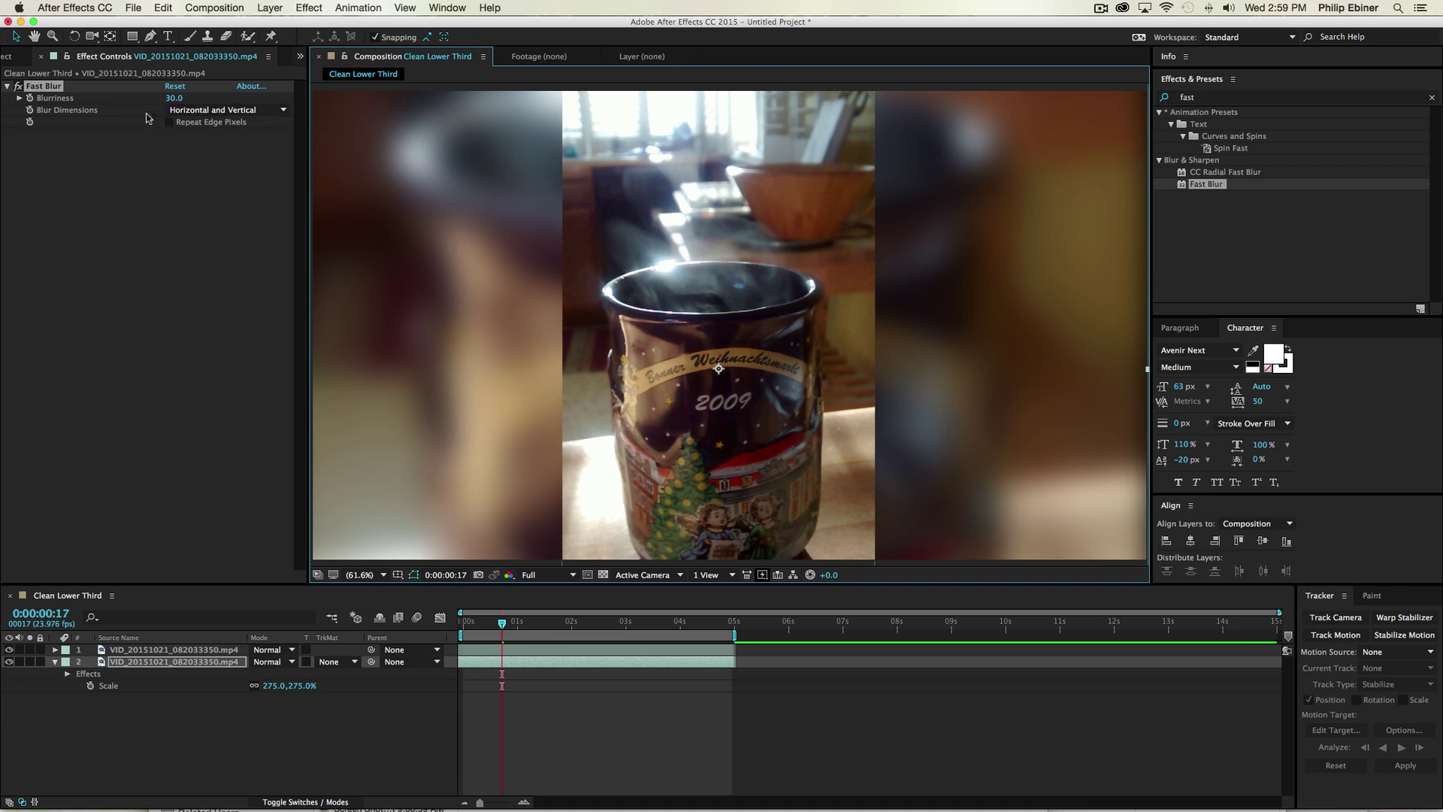
left_click(170, 122)
left_click(170, 122)
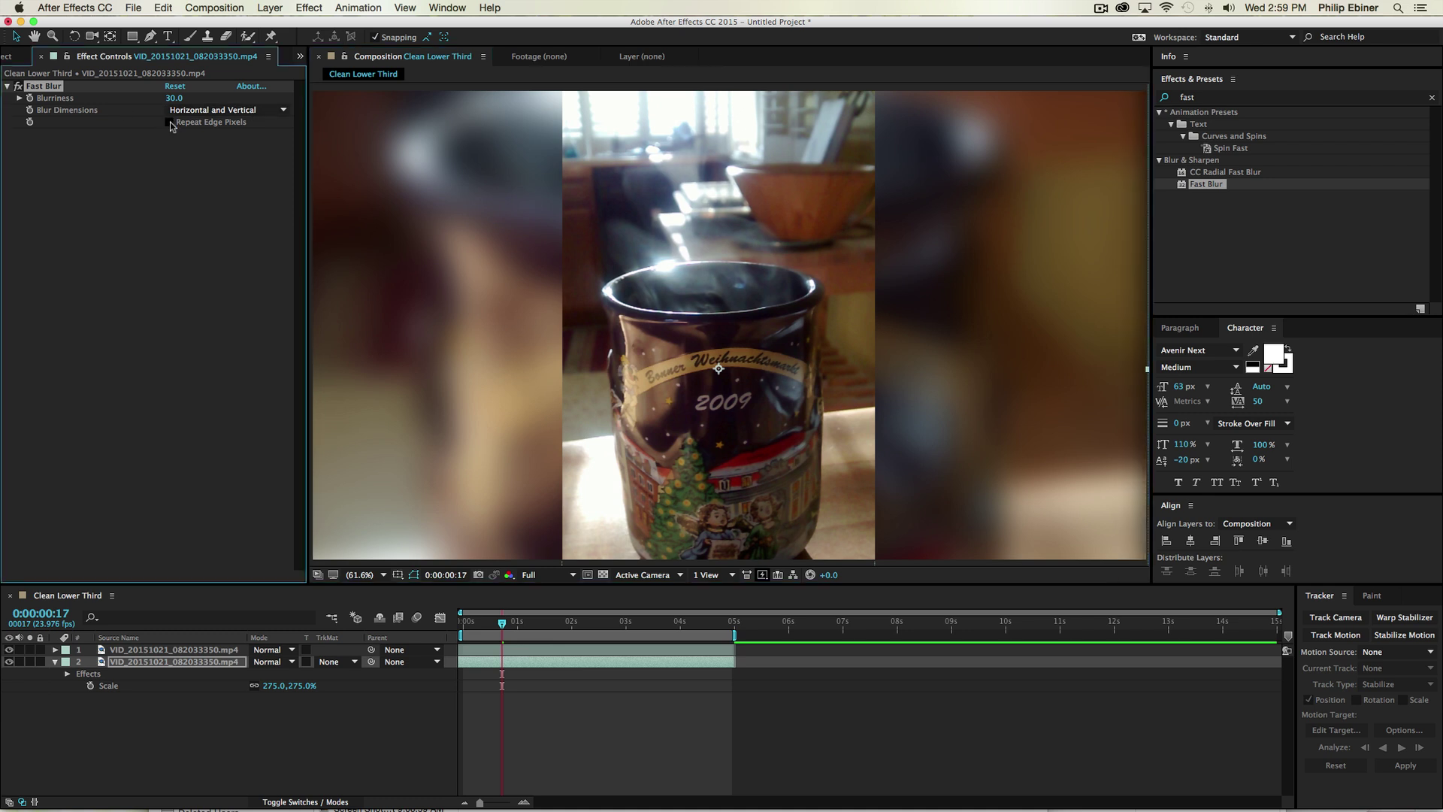
left_click(170, 122)
left_click(564, 750)
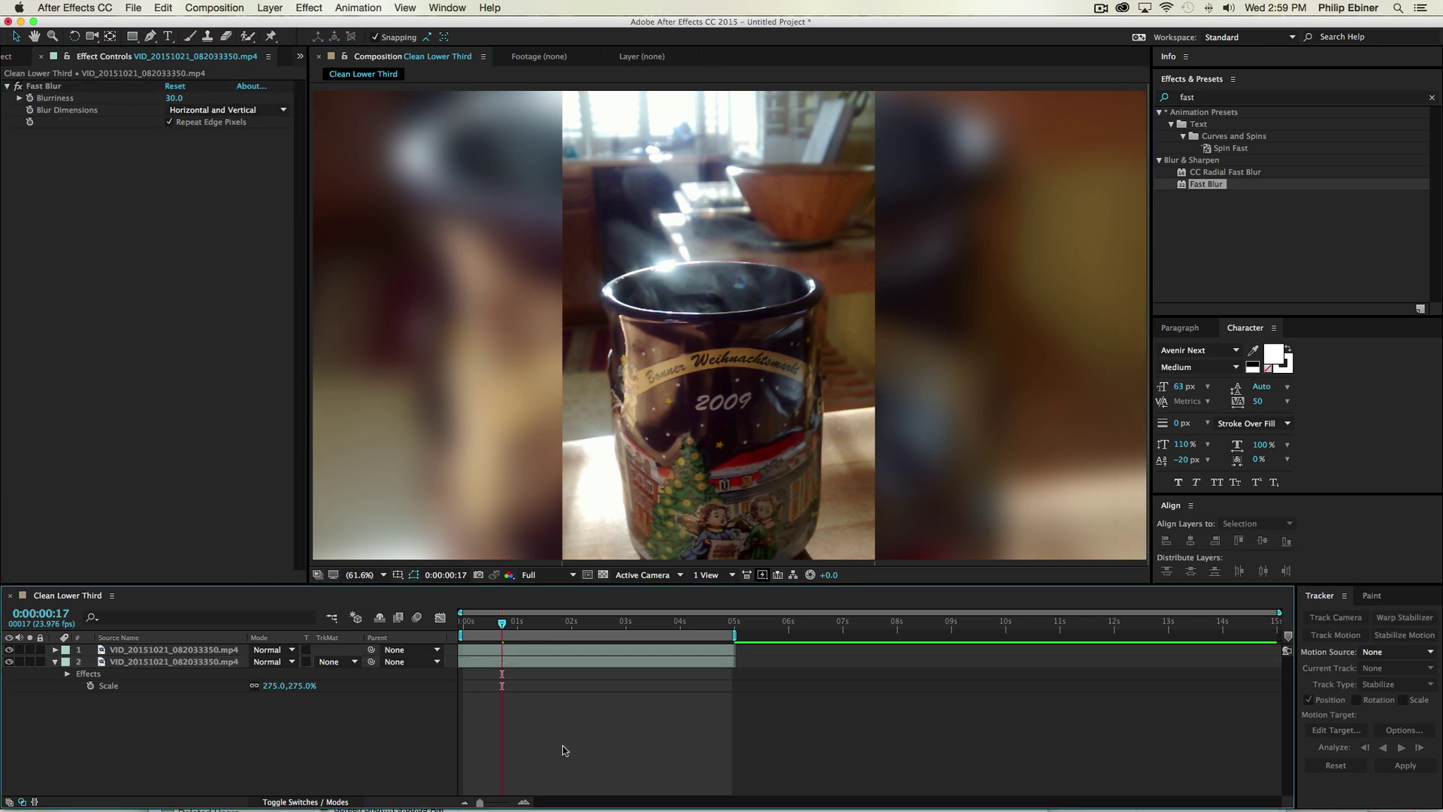
Preview the composition to check the sharp mug over the blurred background, then stop playback.
key("space")
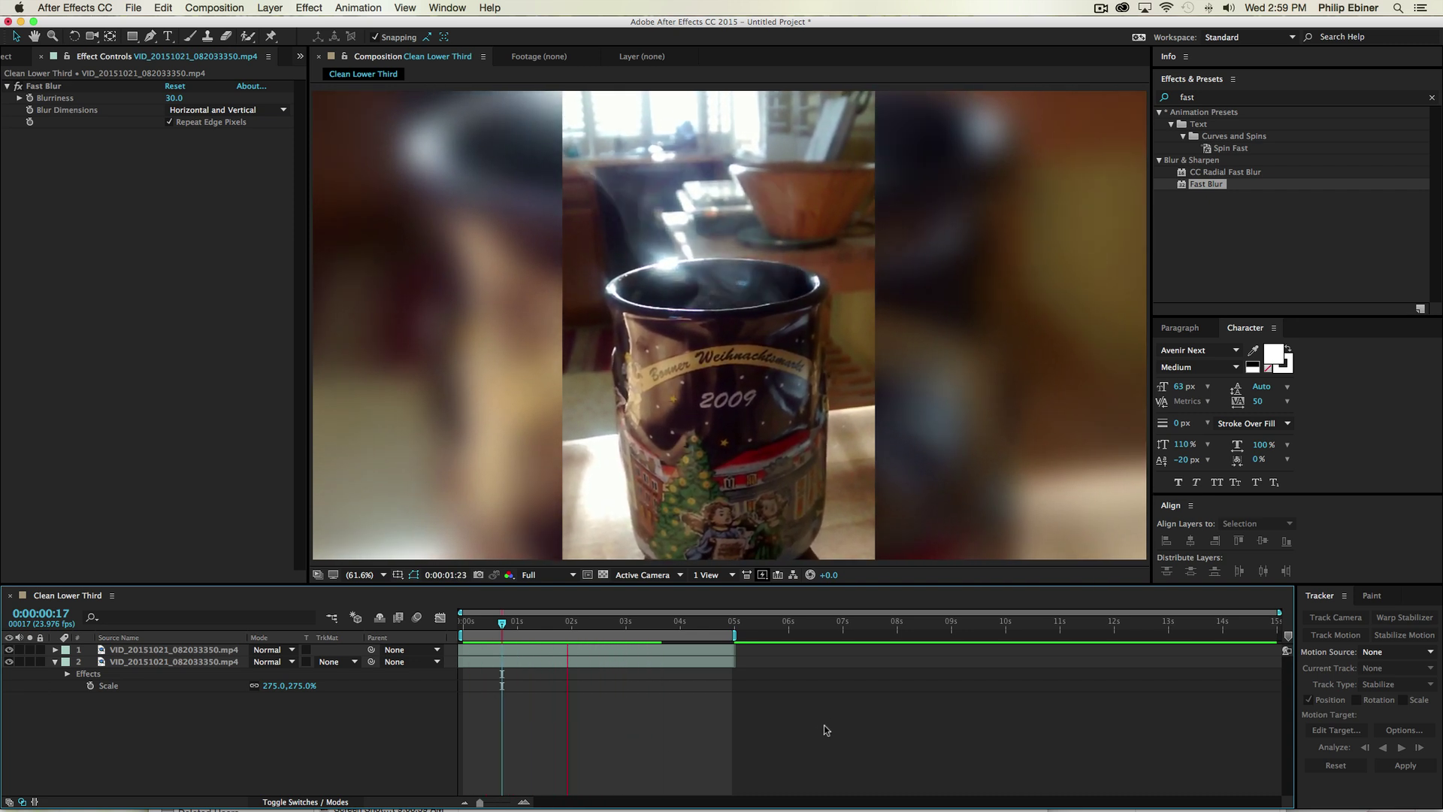
key("space")
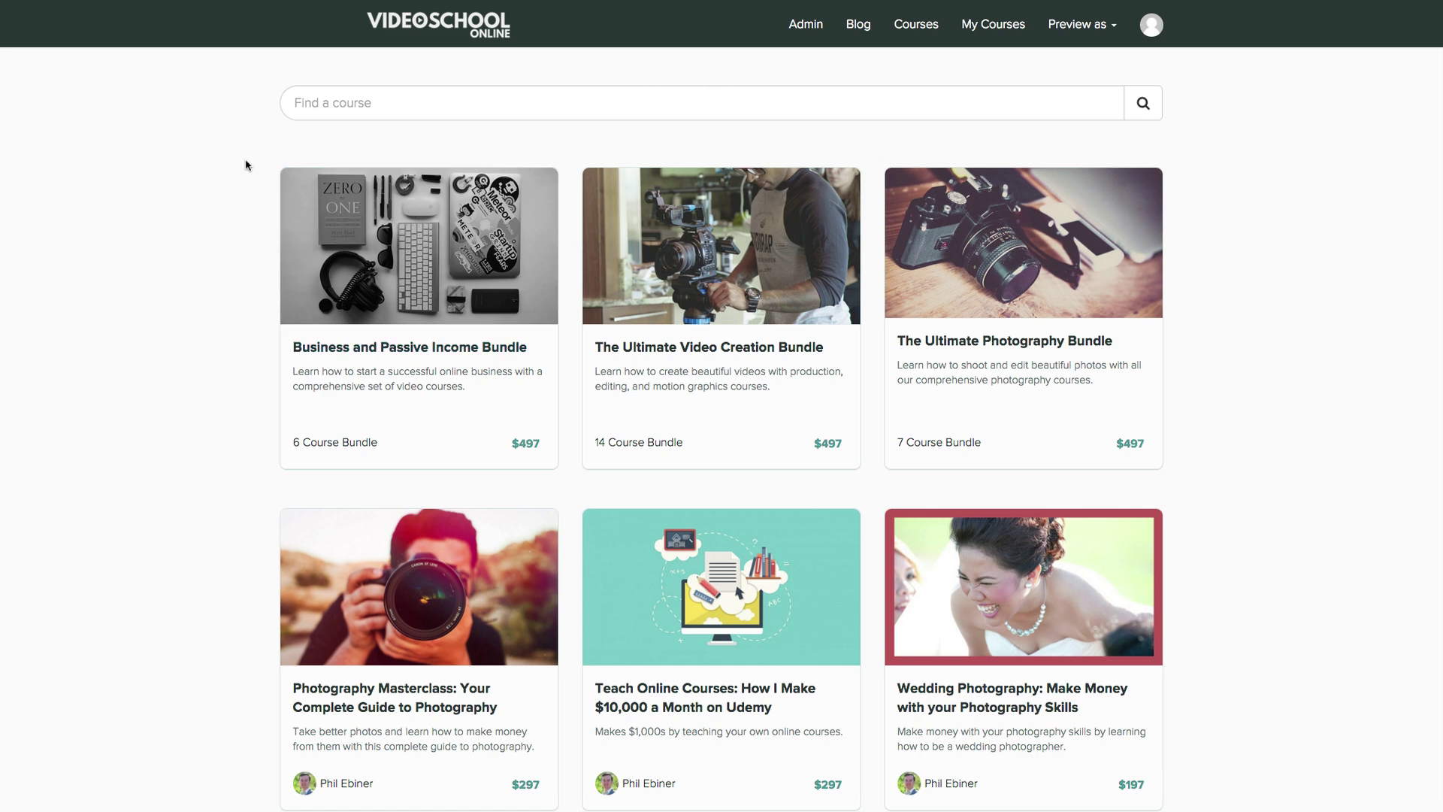
scroll(244, 165, "down", 2)
scroll(1090, 293, "down", 4)
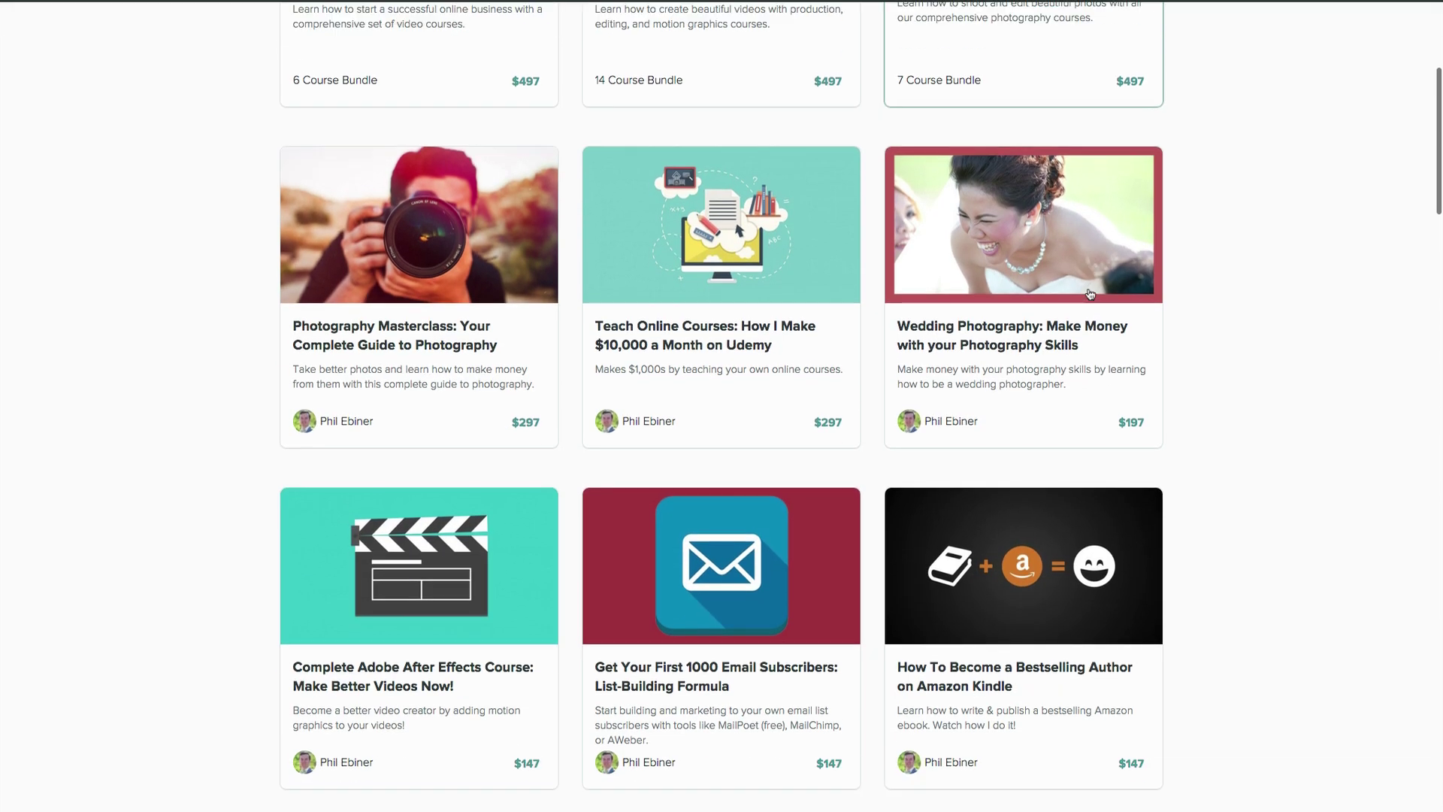
scroll(1211, 293, "down", 4)
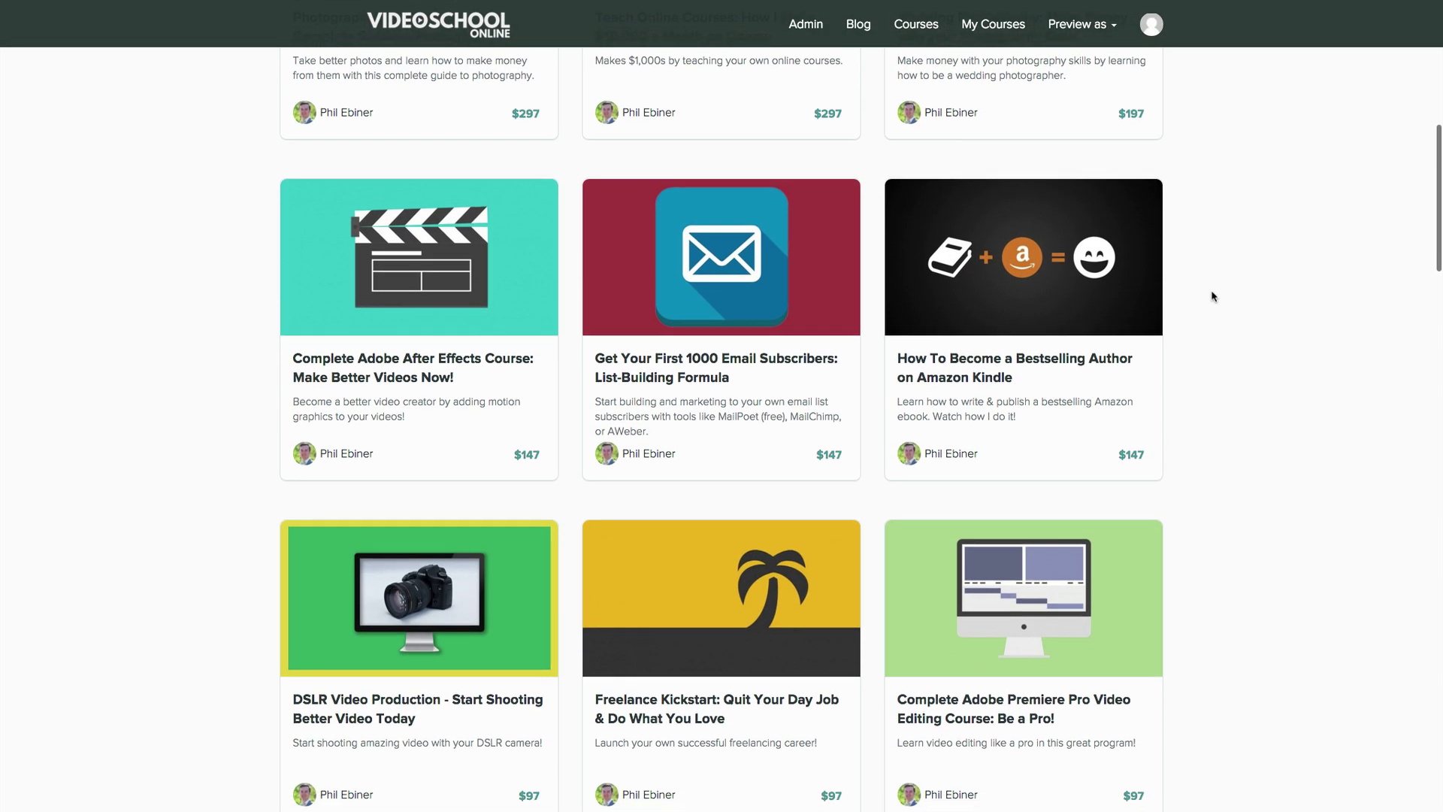
scroll(1211, 295, "down", 1)
scroll(1211, 295, "up", 4)
scroll(1211, 295, "down", 2)
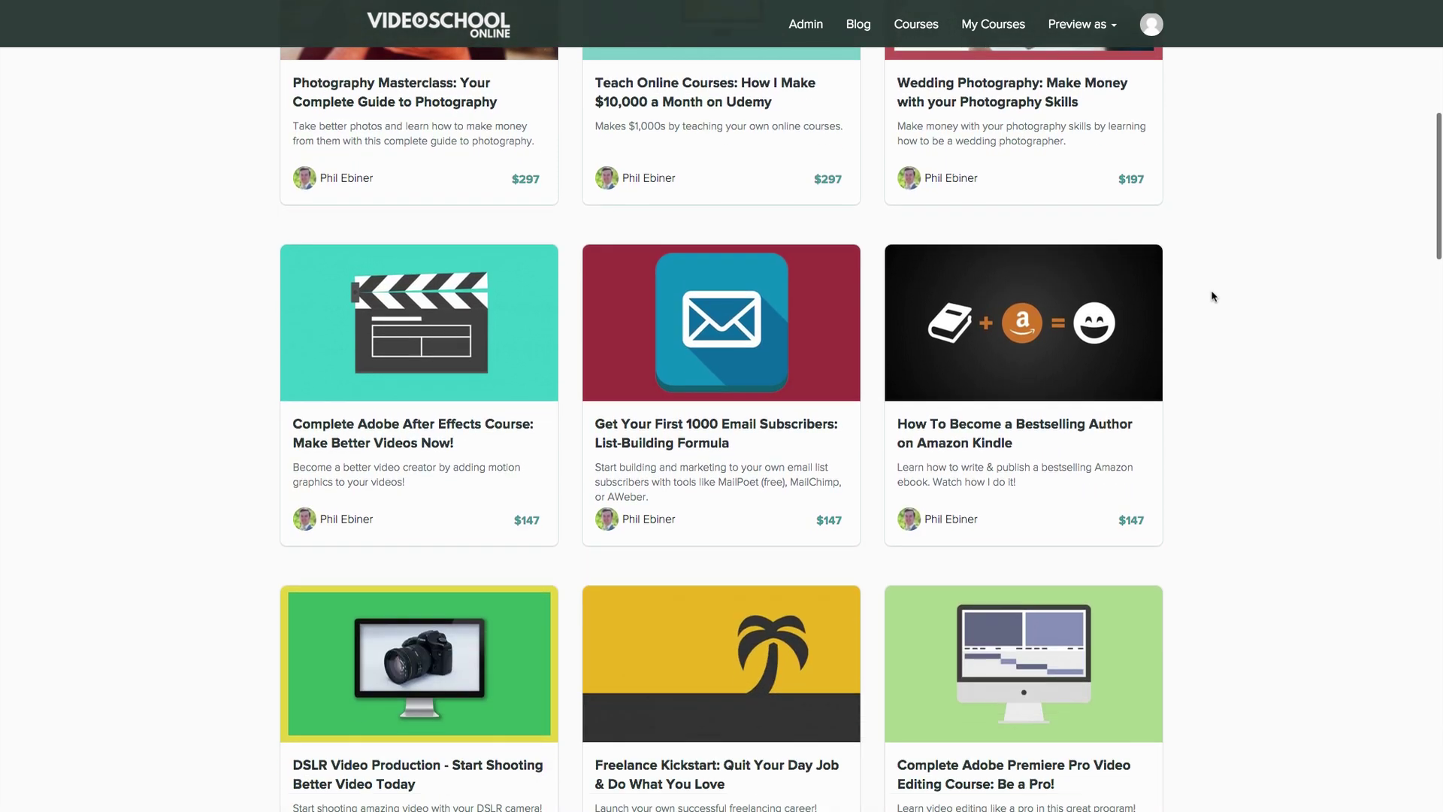
scroll(1203, 361, "down", 10)
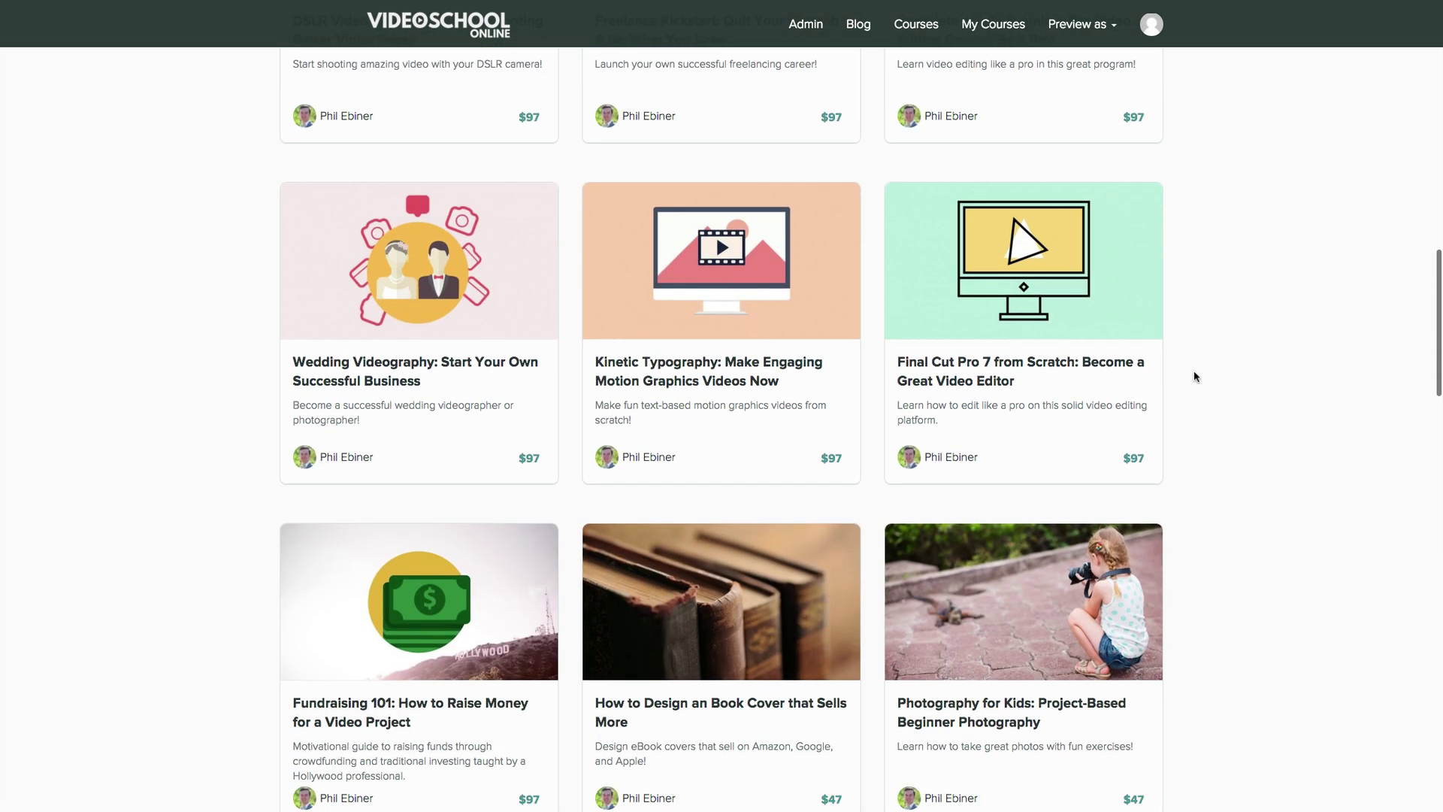
scroll(1197, 376, "down", 4)
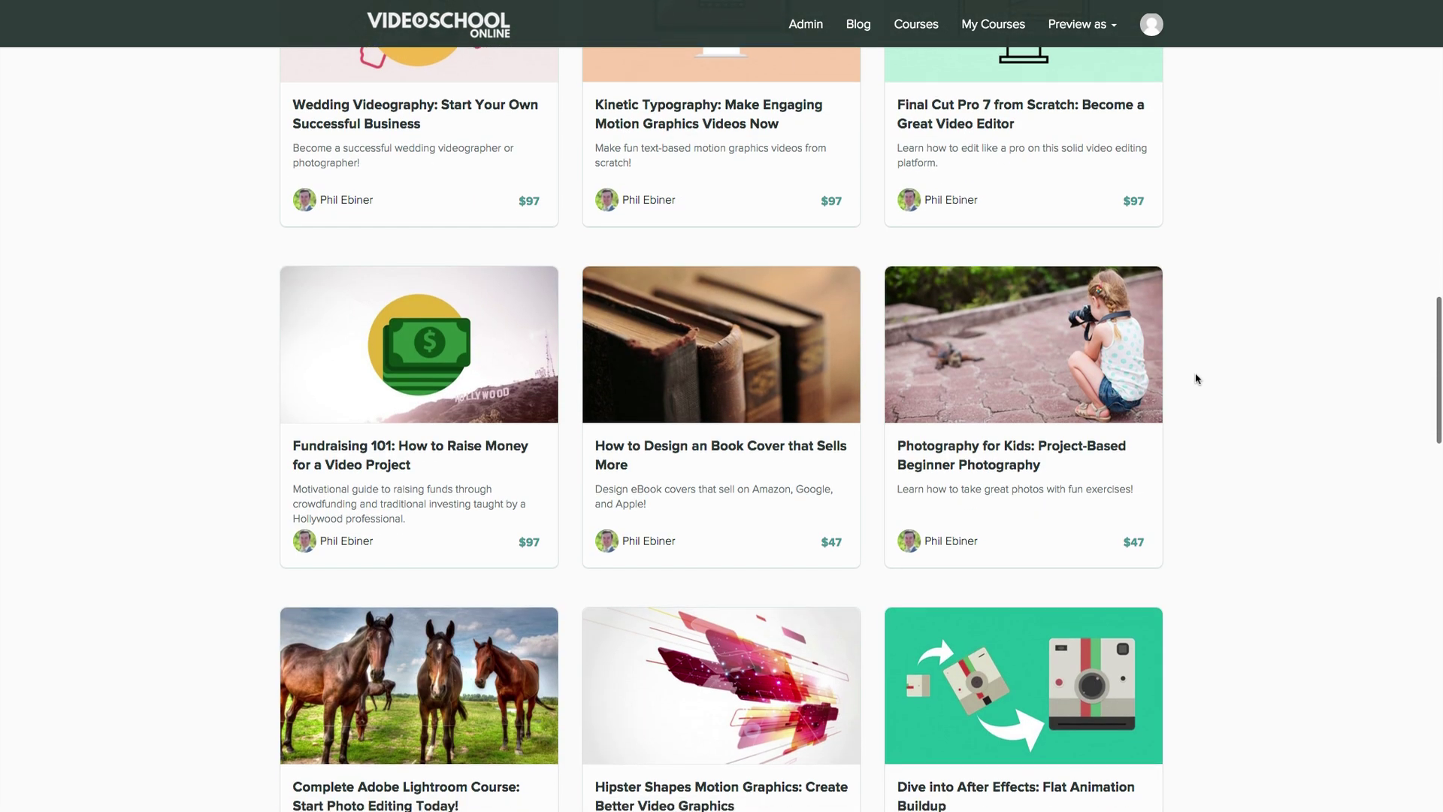
scroll(1197, 378, "down", 8)
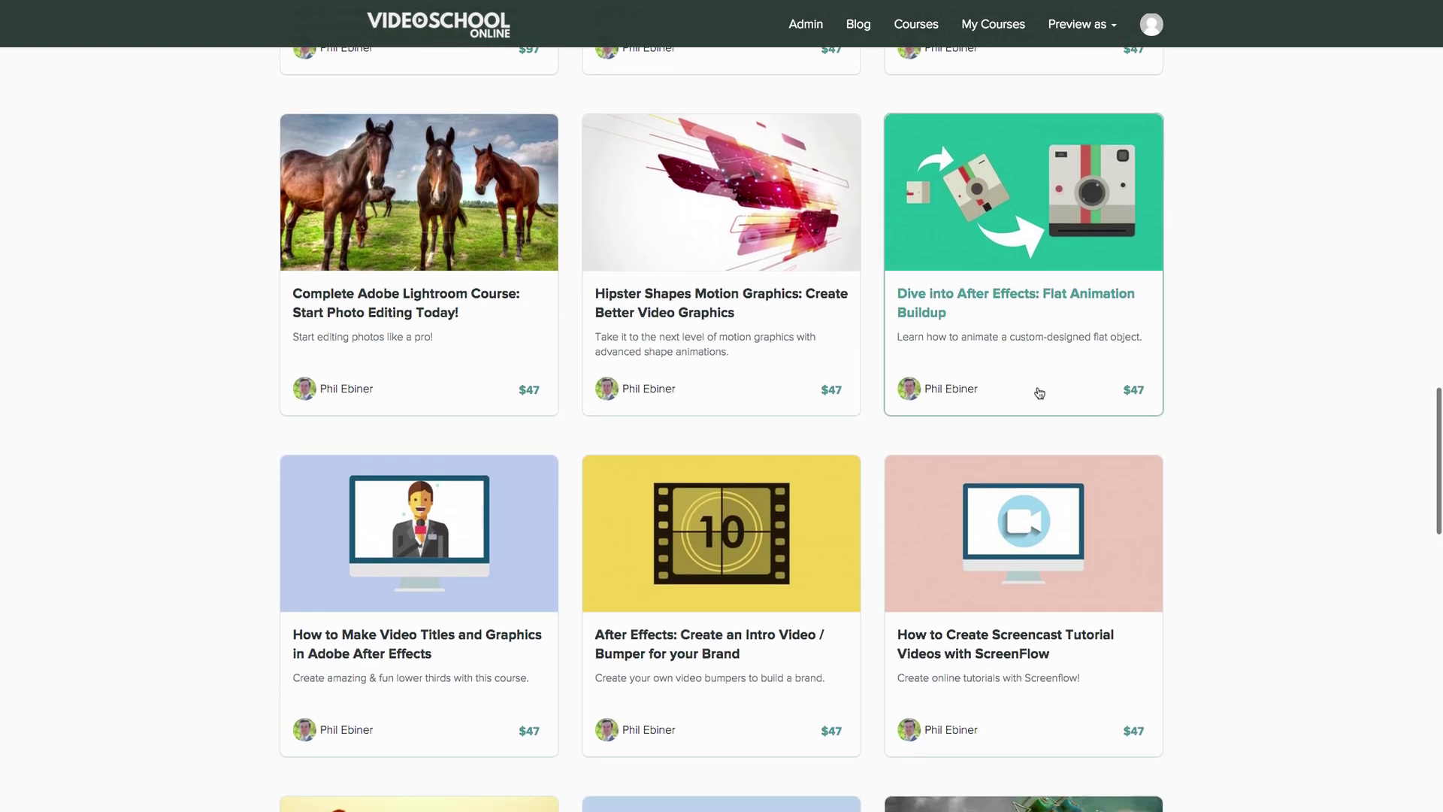
scroll(1014, 393, "down", 9)
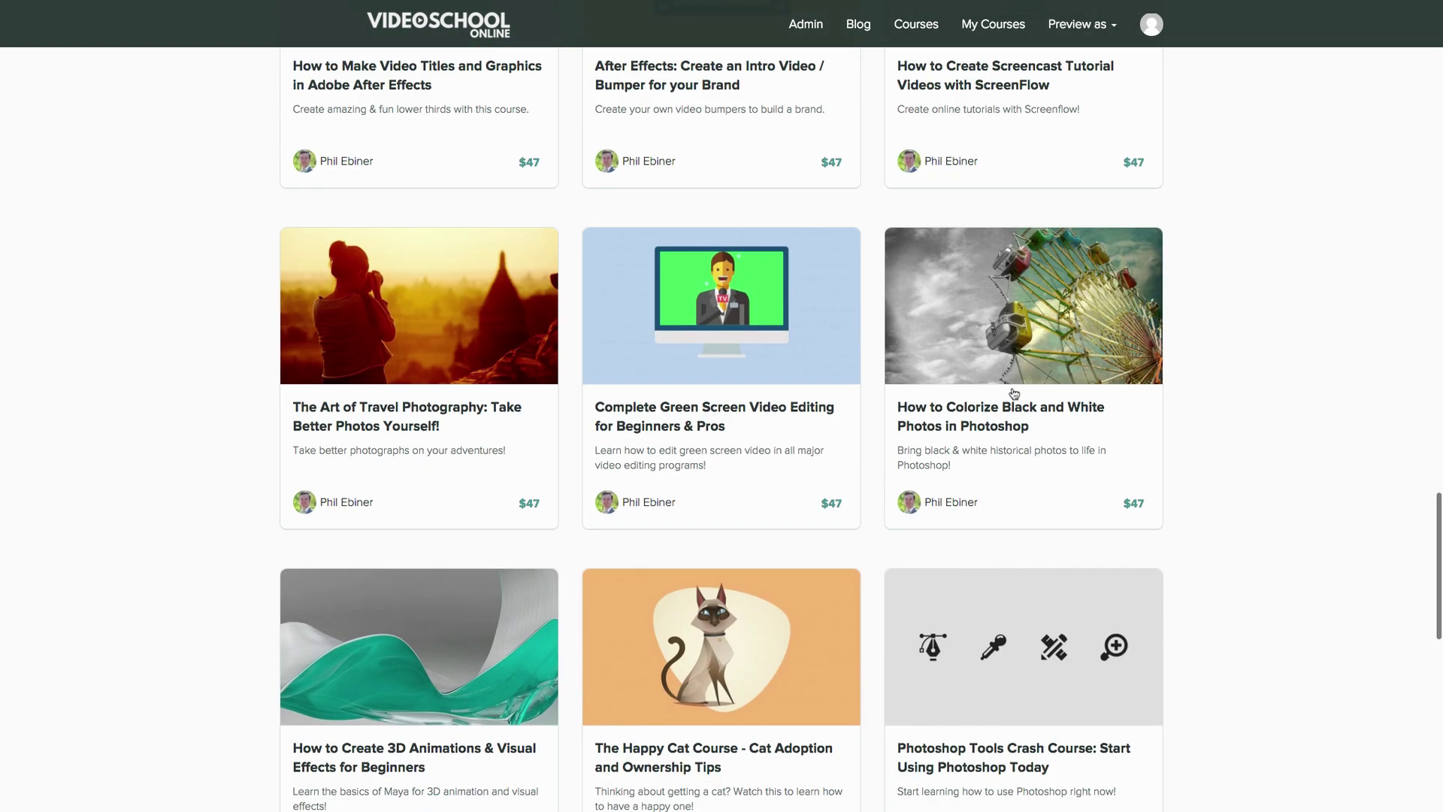
scroll(1014, 393, "down", 10)
scroll(1014, 387, "down", 3)
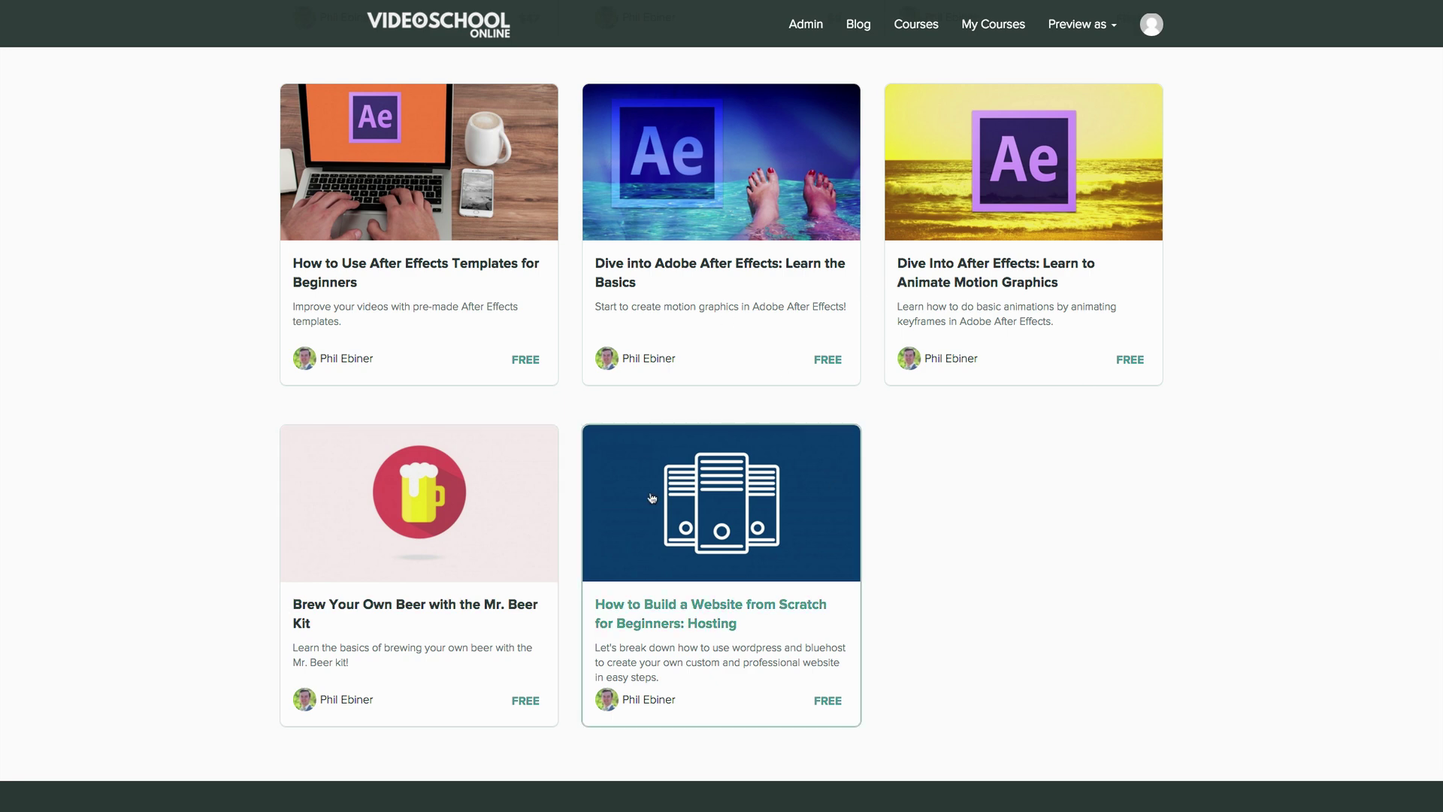
scroll(652, 497, "up", 8)
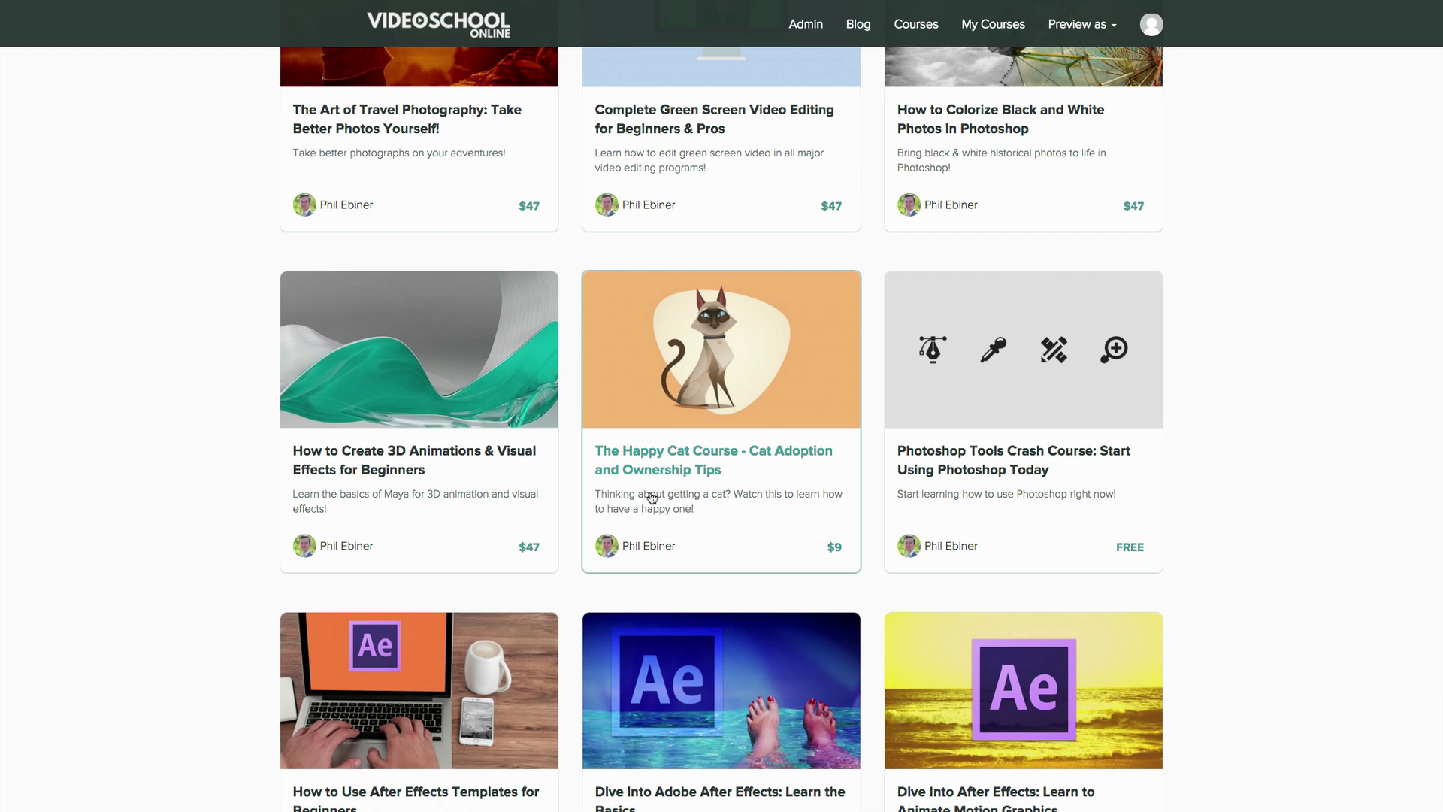
scroll(651, 498, "up", 18)
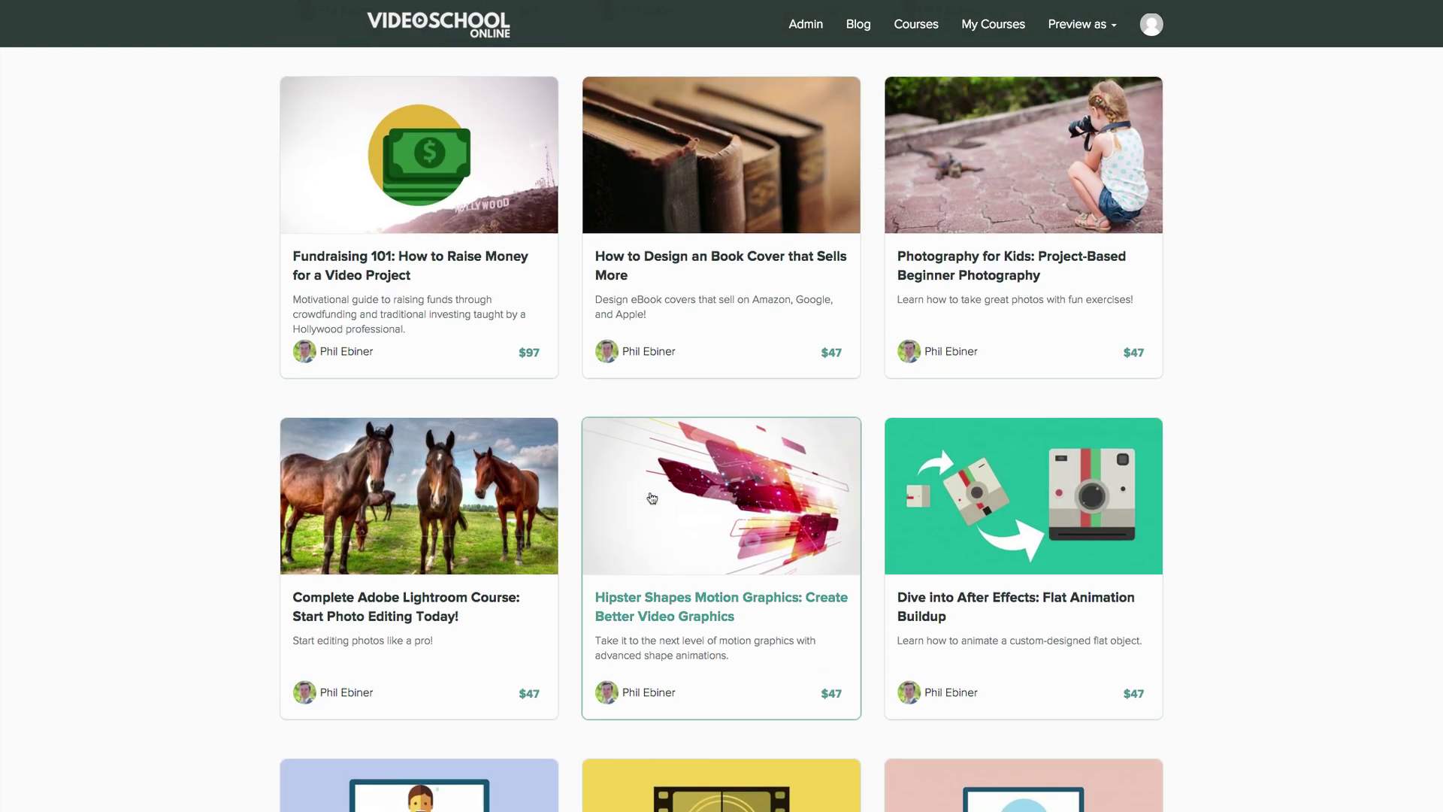
scroll(652, 498, "down", 15)
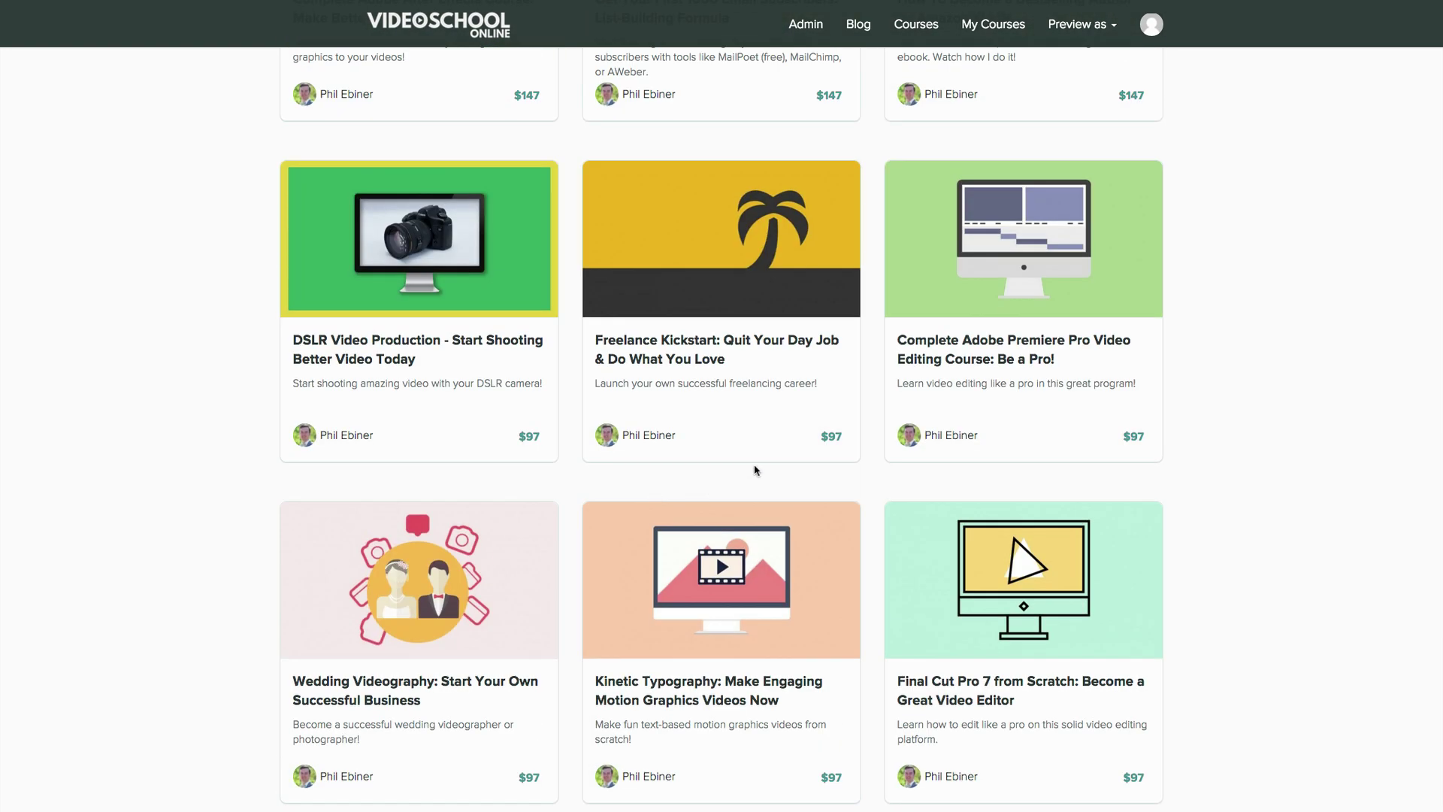
scroll(1003, 491, "down", 7)
scroll(1003, 488, "up", 18)
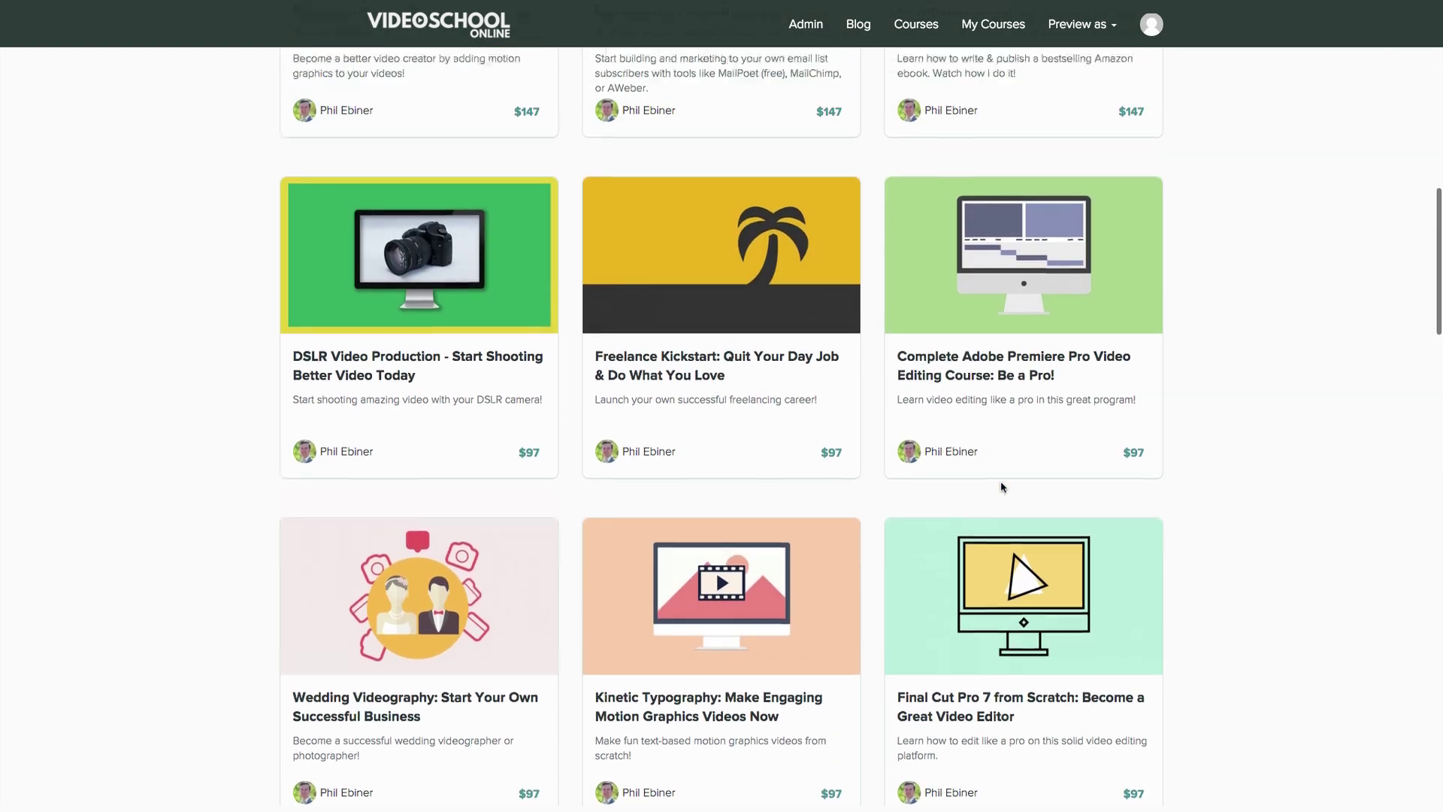
scroll(1002, 488, "up", 10)
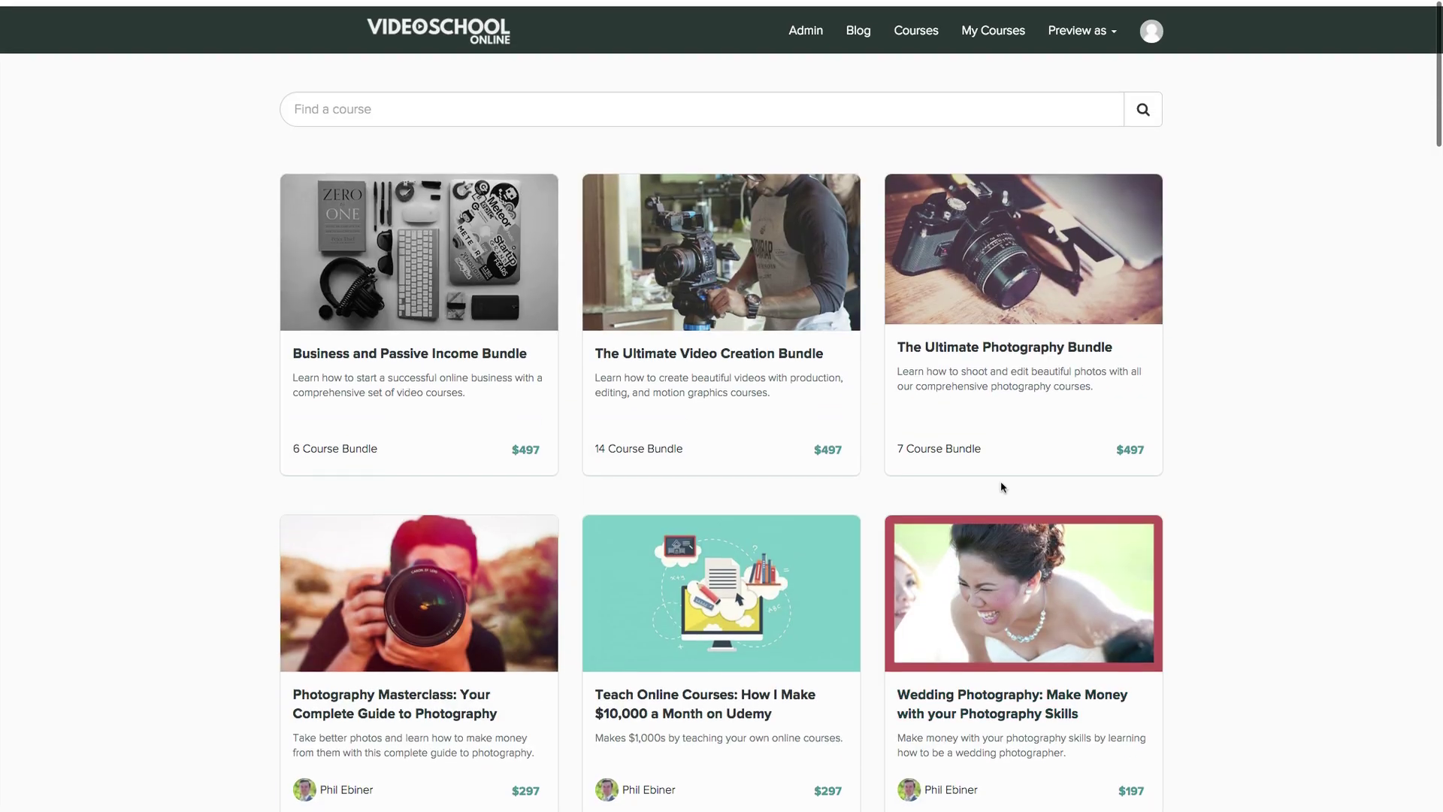
scroll(999, 489, "down", 3)
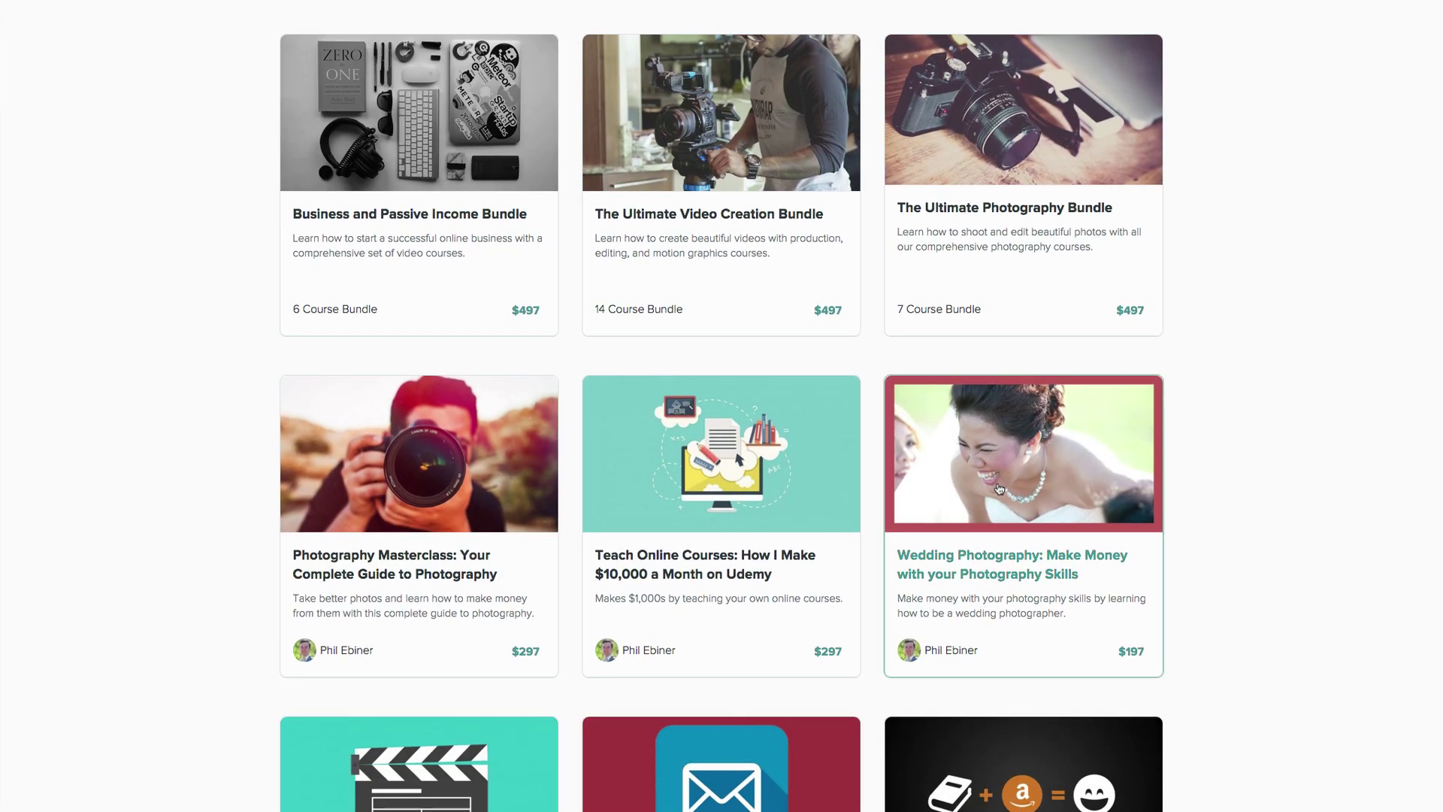